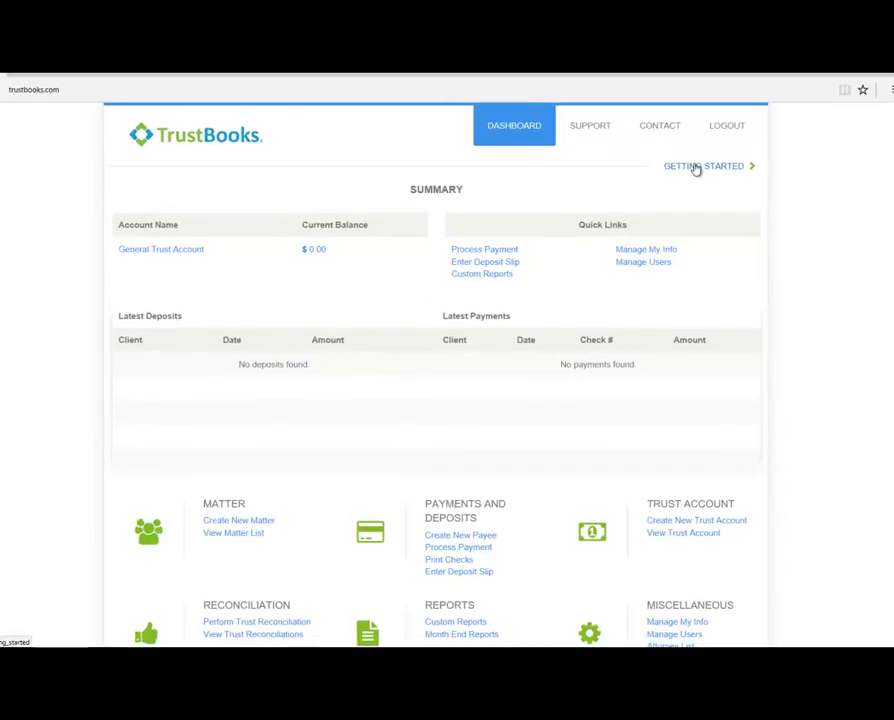
- Open the Getting Started guide and review the Step 3 instructions for transferring an existing trust account to TrustBooks
left_click(751, 126)
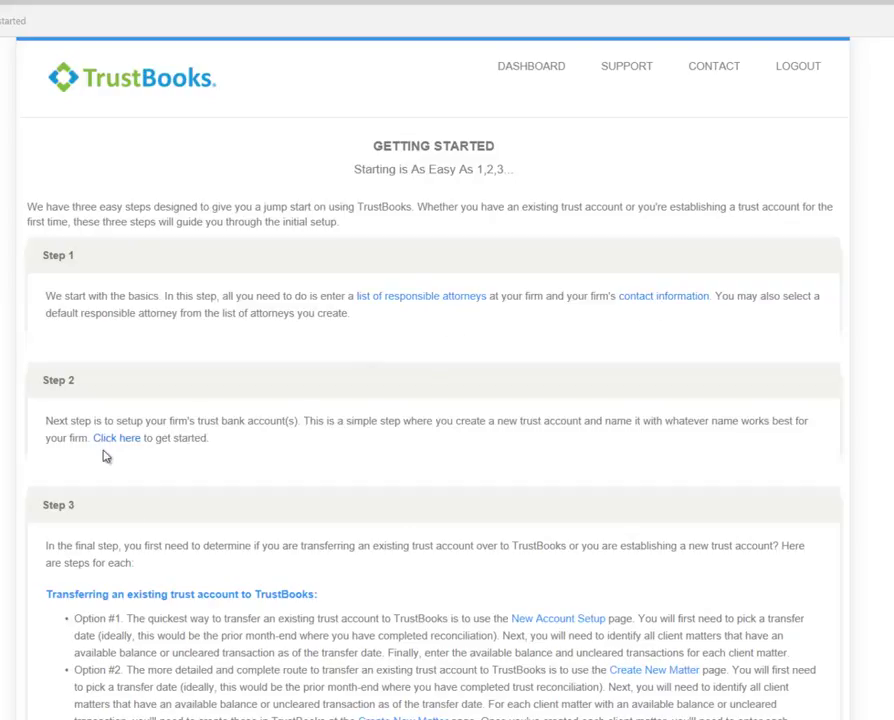
scroll(101, 446, "down", 2)
triple_click(174, 390)
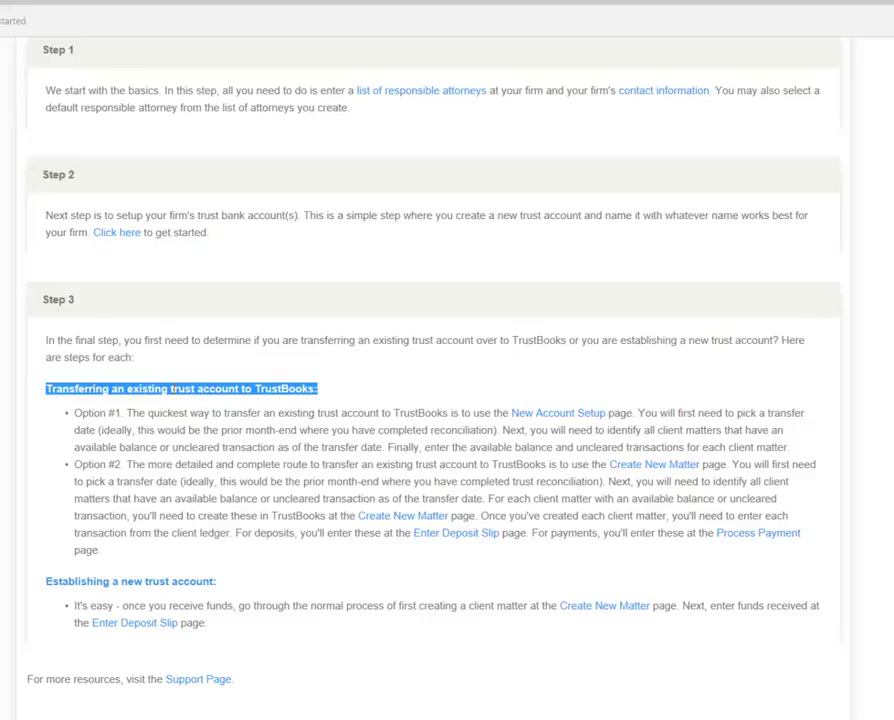
scroll(198, 392, "up", 3)
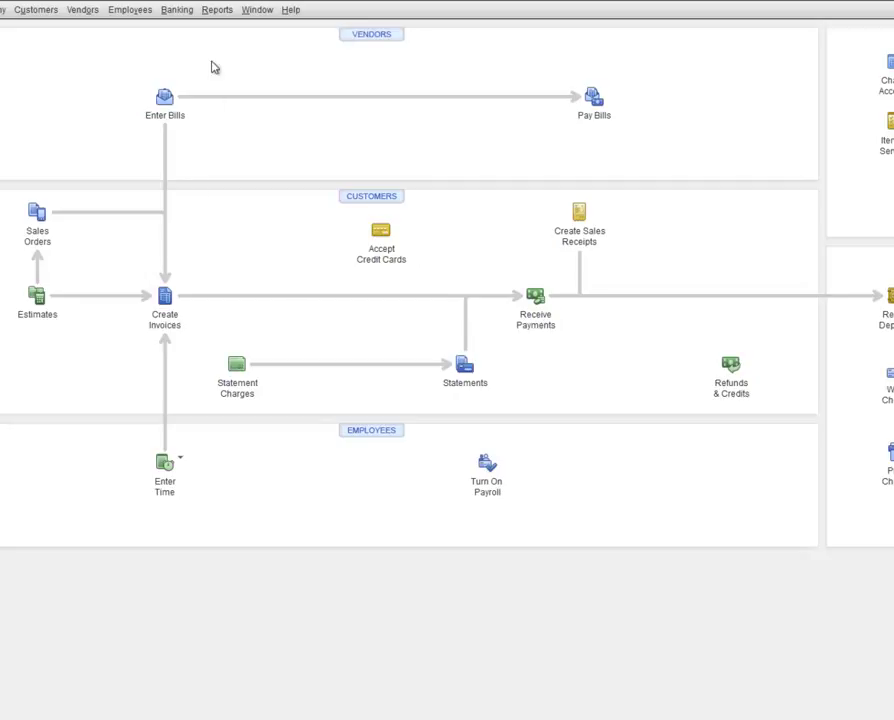
- In QuickBooks, display the Client Trust Account's previous reconciliation detail report for 09/30/2016 and examine its cleared and uncleared transactions
left_click(226, 12)
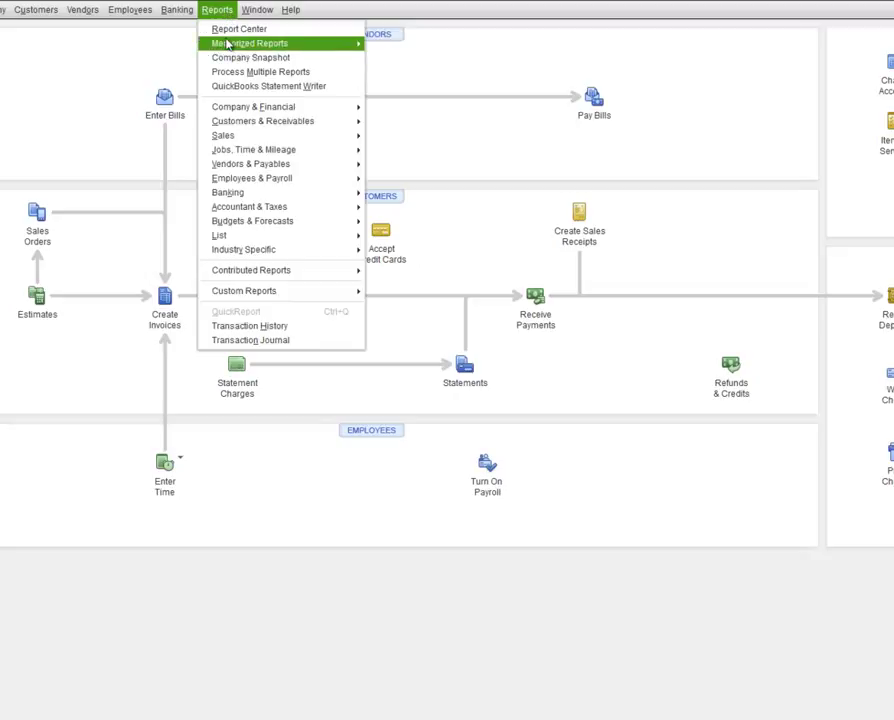
mouse_move(300, 193)
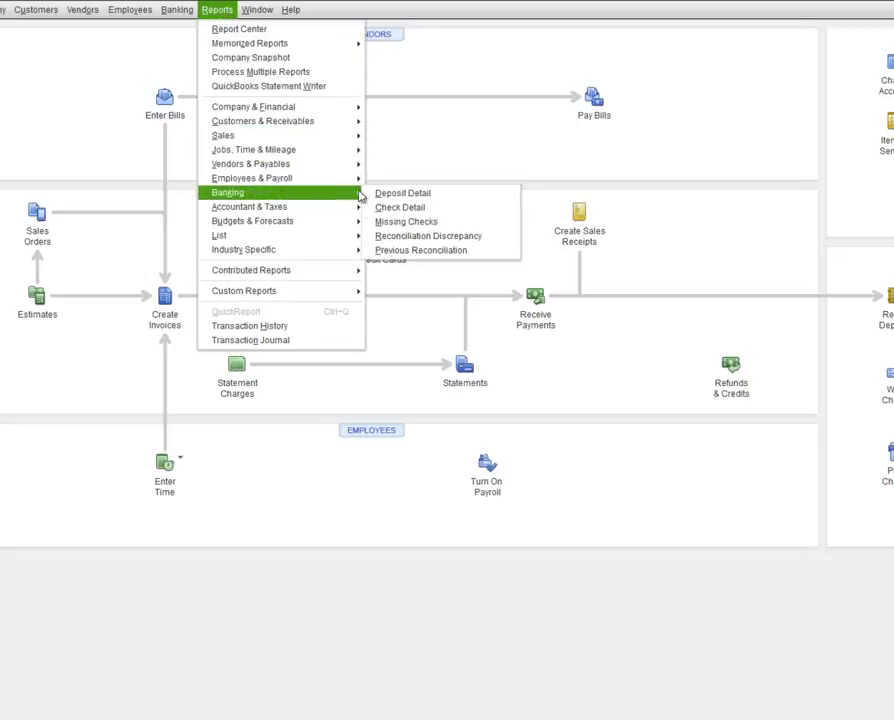
left_click(432, 252)
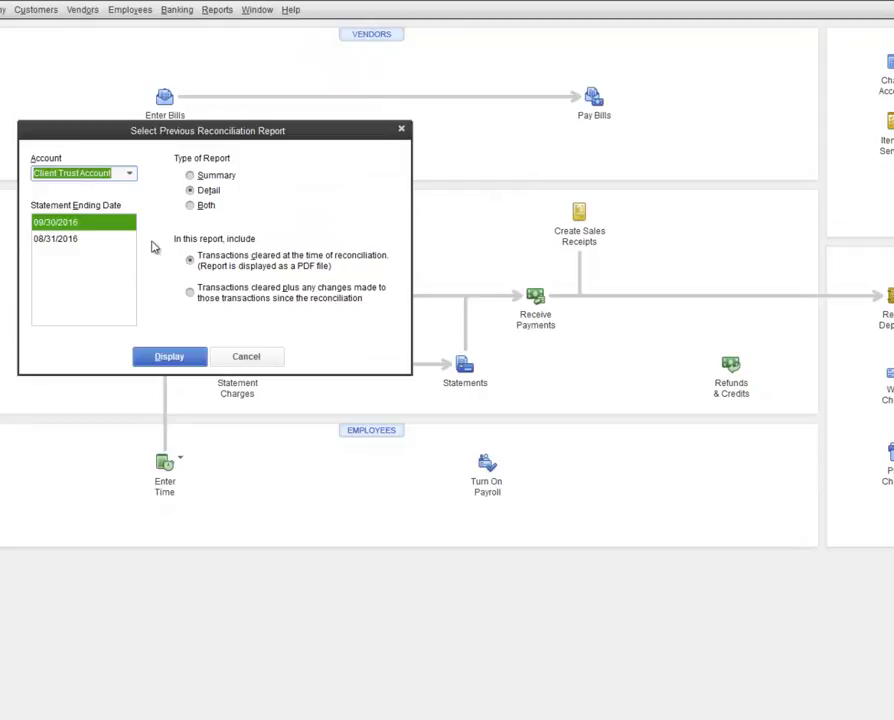
left_click(170, 357)
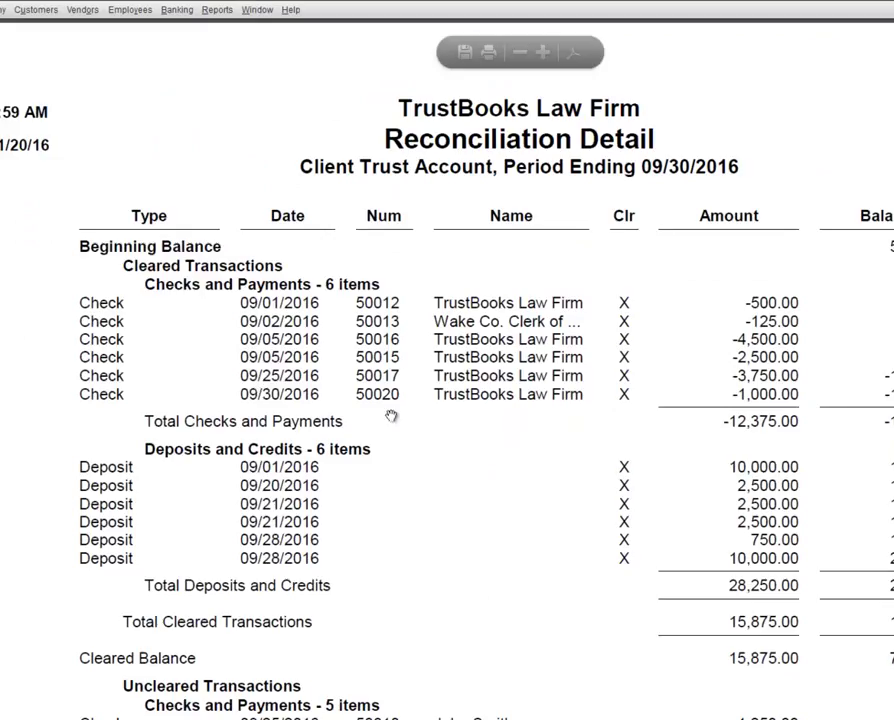
left_click(530, 56)
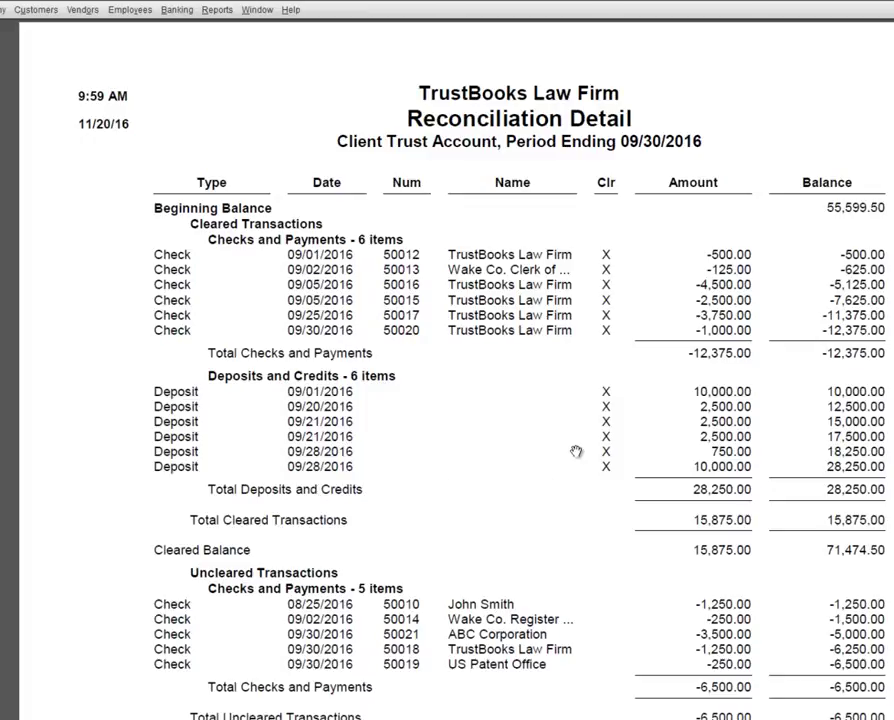
scroll(466, 462, "down", 2)
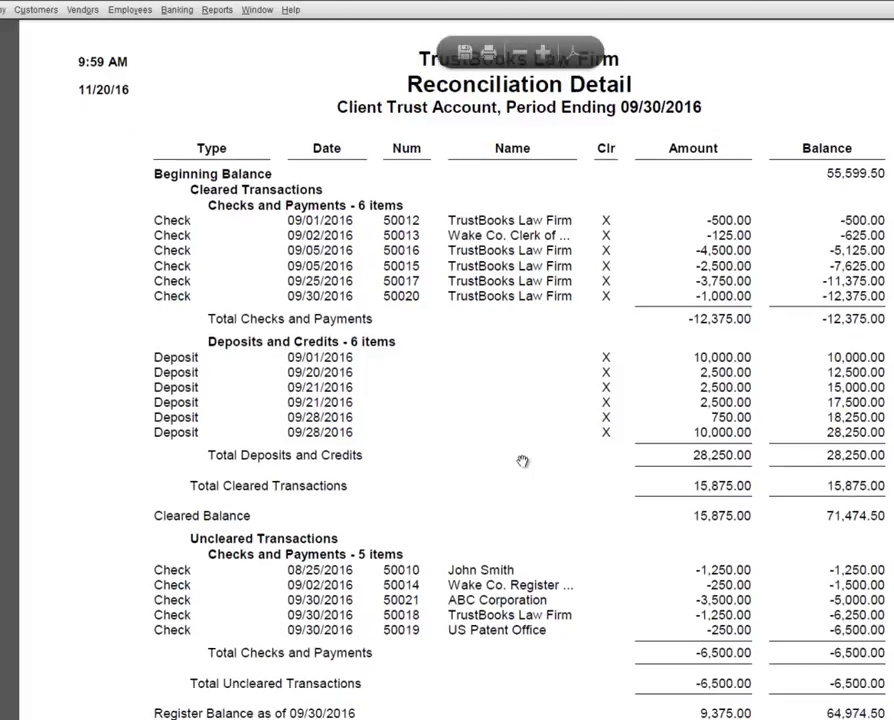
scroll(475, 512, "down", 1)
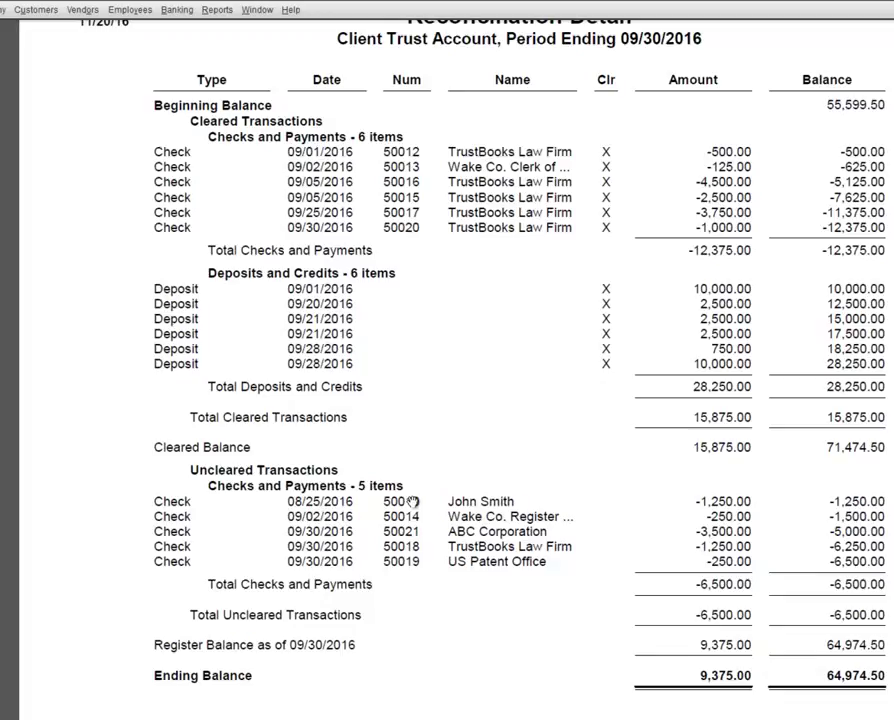
- Run the standard balance sheet report as of 09/30/2016 to view the client trust account balances
left_click(219, 12)
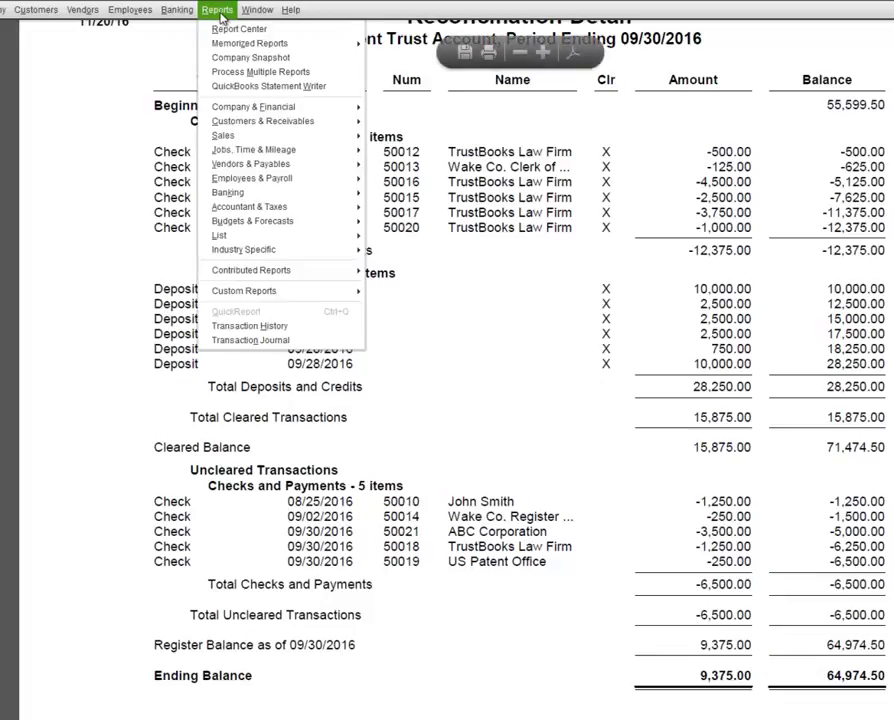
mouse_move(250, 106)
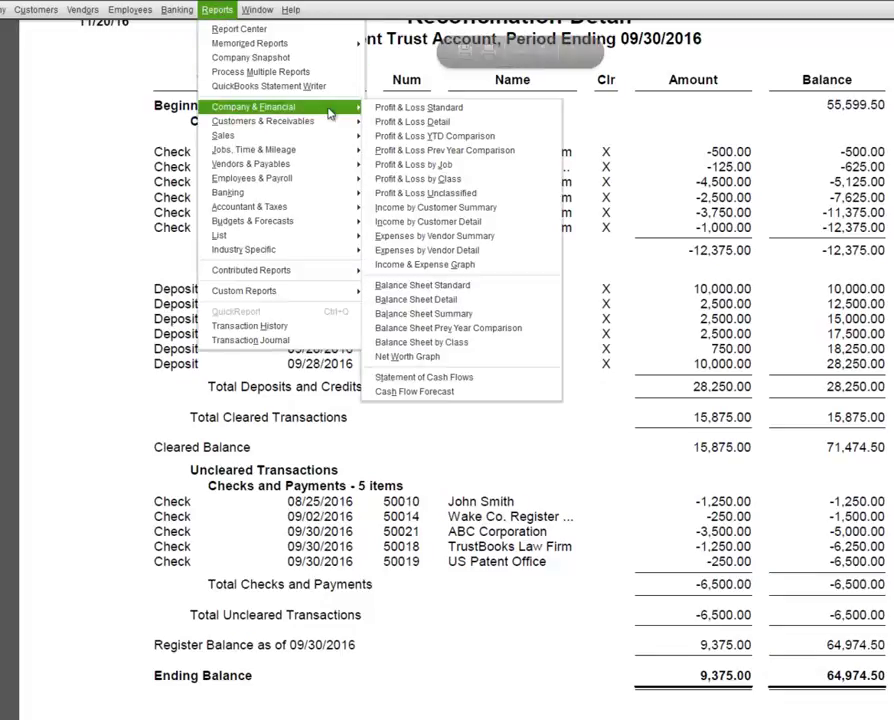
left_click(458, 286)
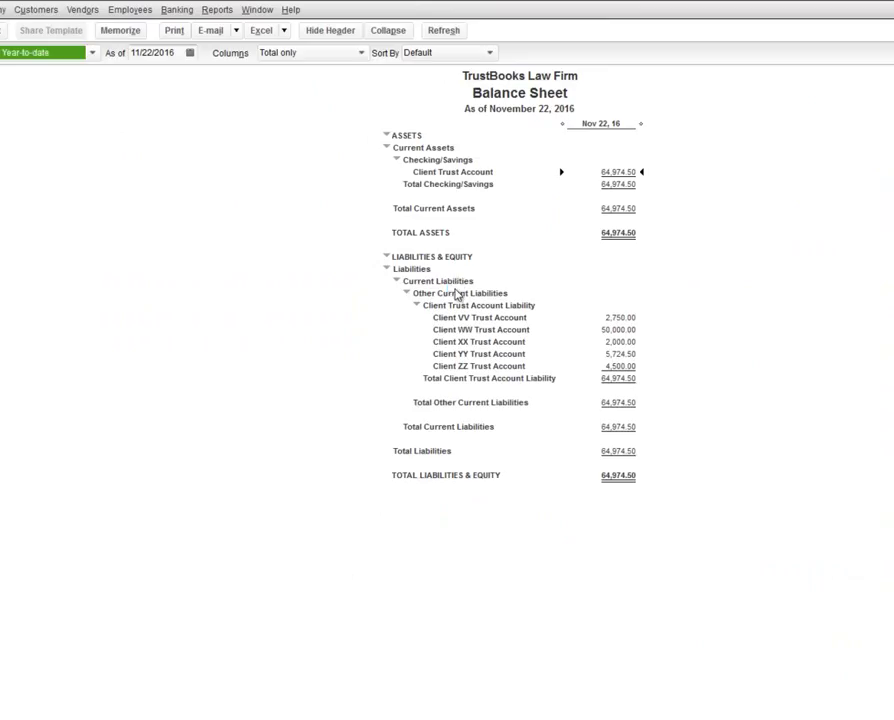
left_click(189, 57)
left_click(144, 77)
left_click(144, 77)
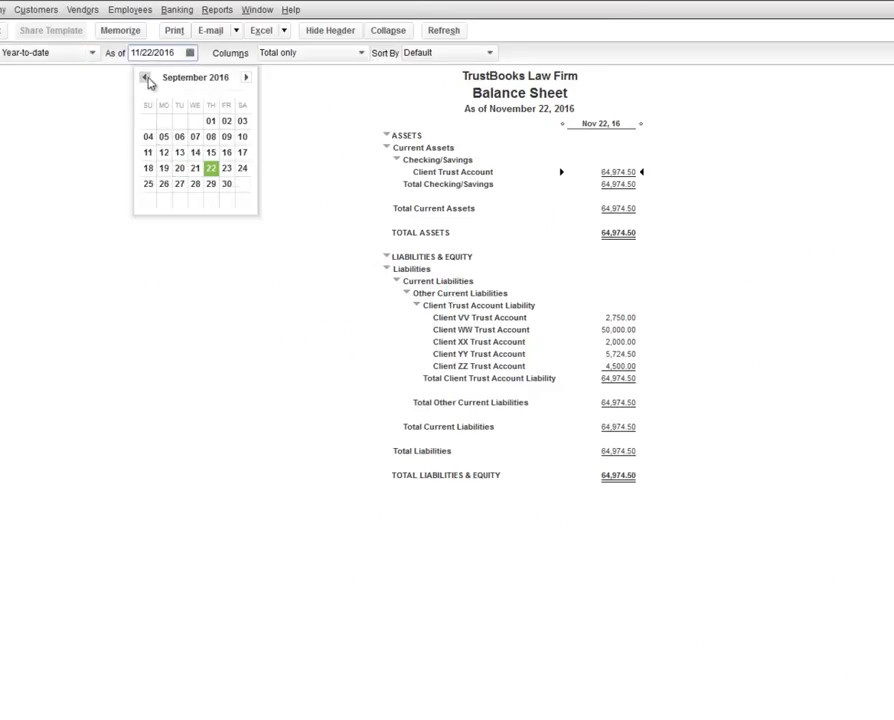
left_click(229, 184)
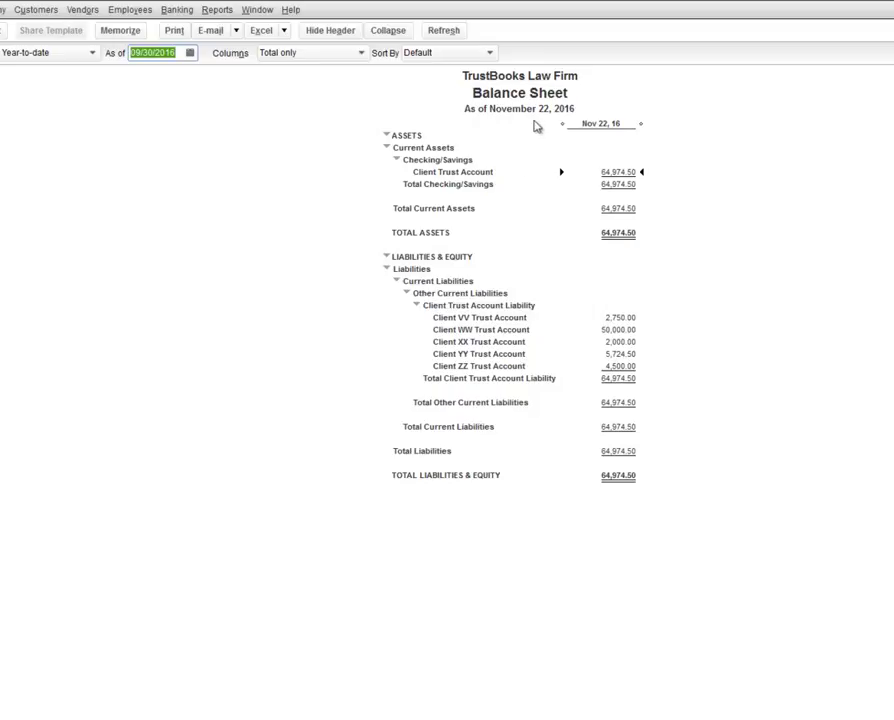
left_click(443, 30)
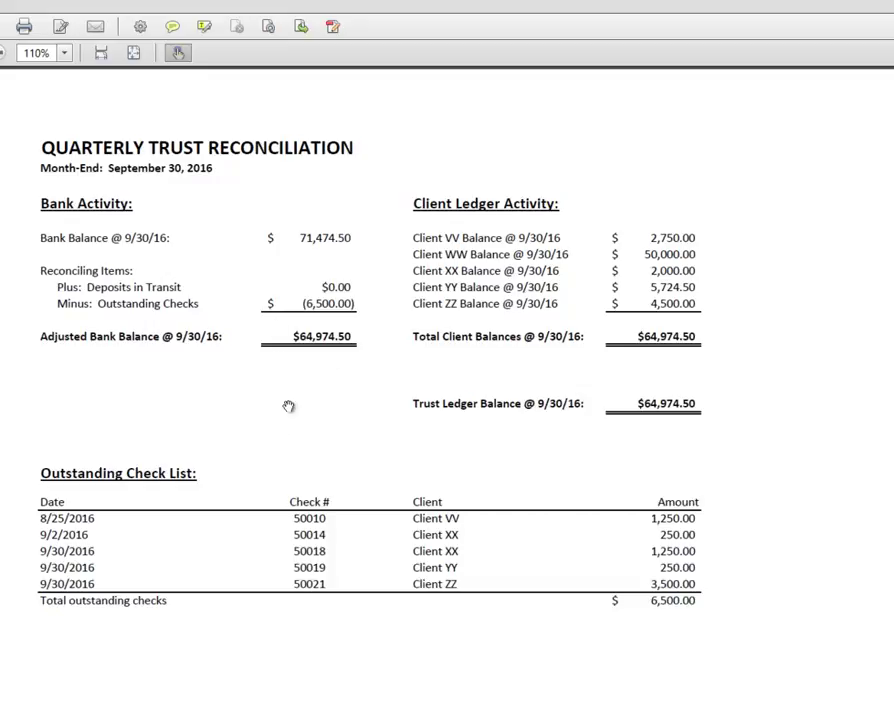
- Switch to TrustBooks and open the New Account Setup page from Option #1 of the existing-account transfer instructions
mouse_move(85, 719)
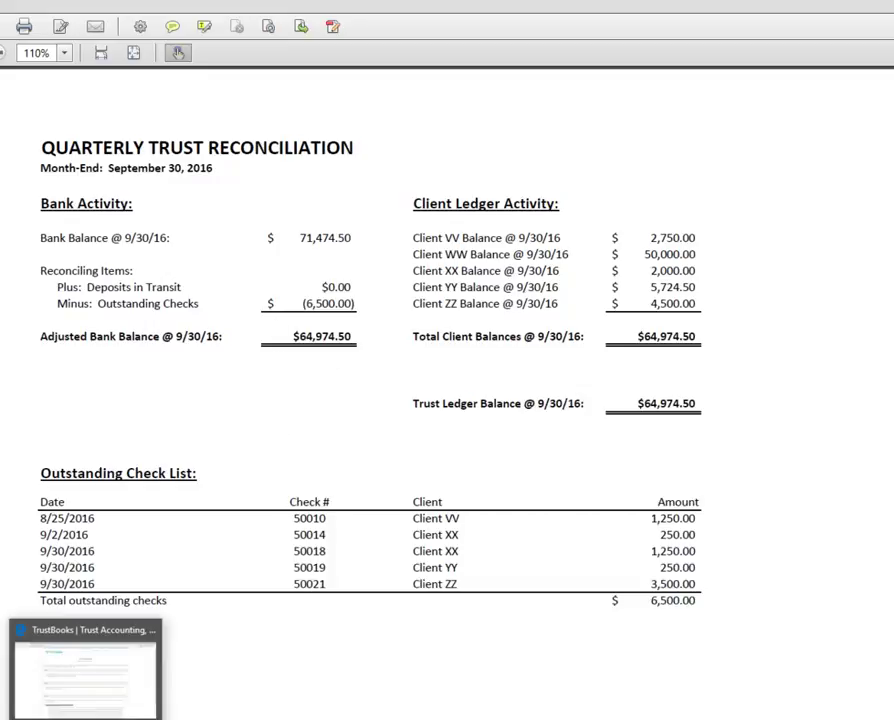
left_click(85, 670)
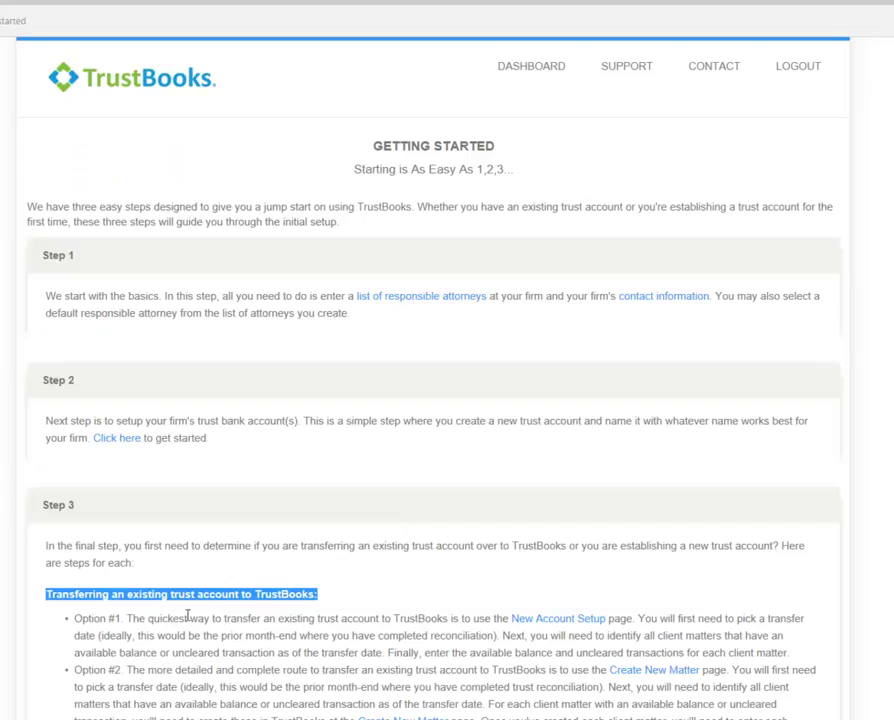
scroll(180, 625, "down", 2)
triple_click(113, 516)
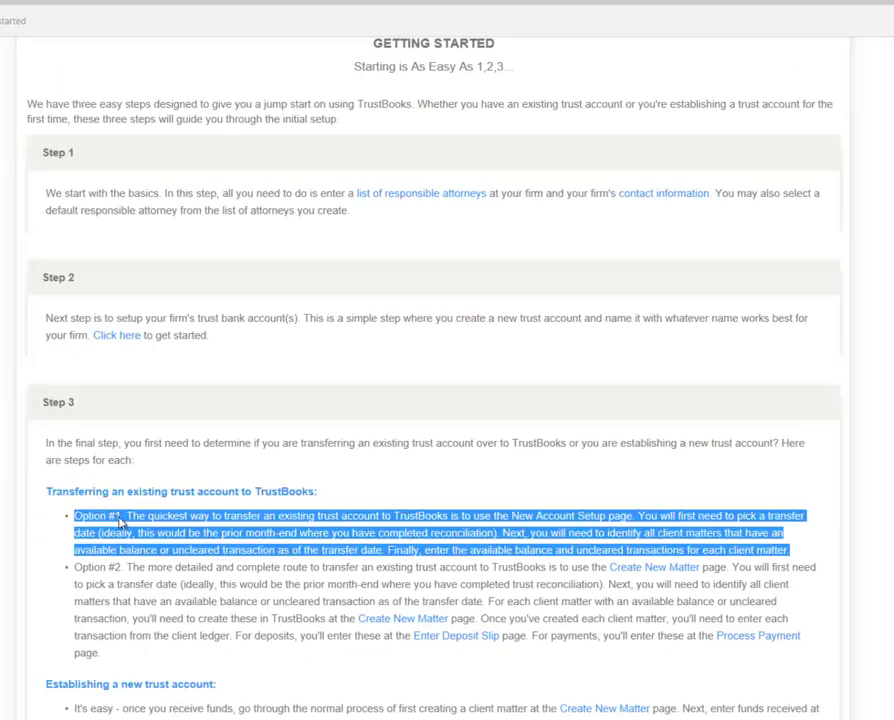
left_click(536, 518)
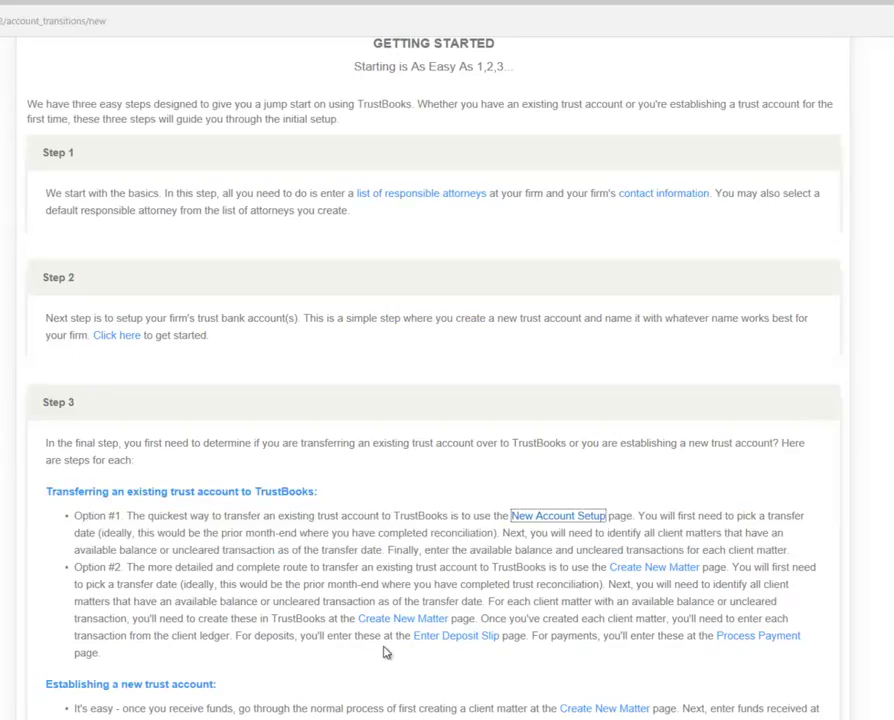
- Set the General Trust Account's carry over date to September 30, 2016
left_click(278, 256)
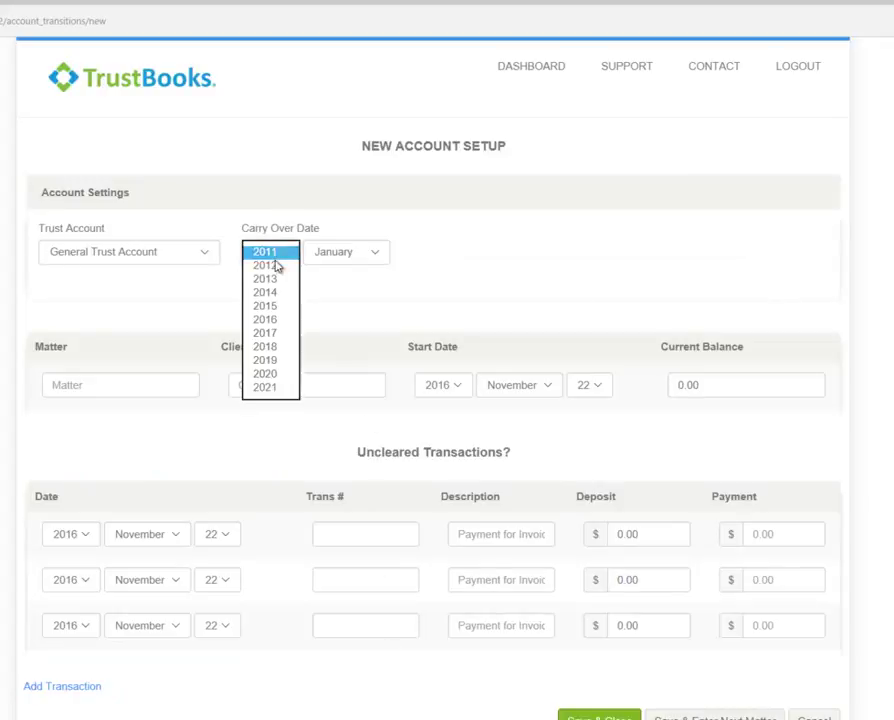
left_click(282, 318)
left_click(340, 253)
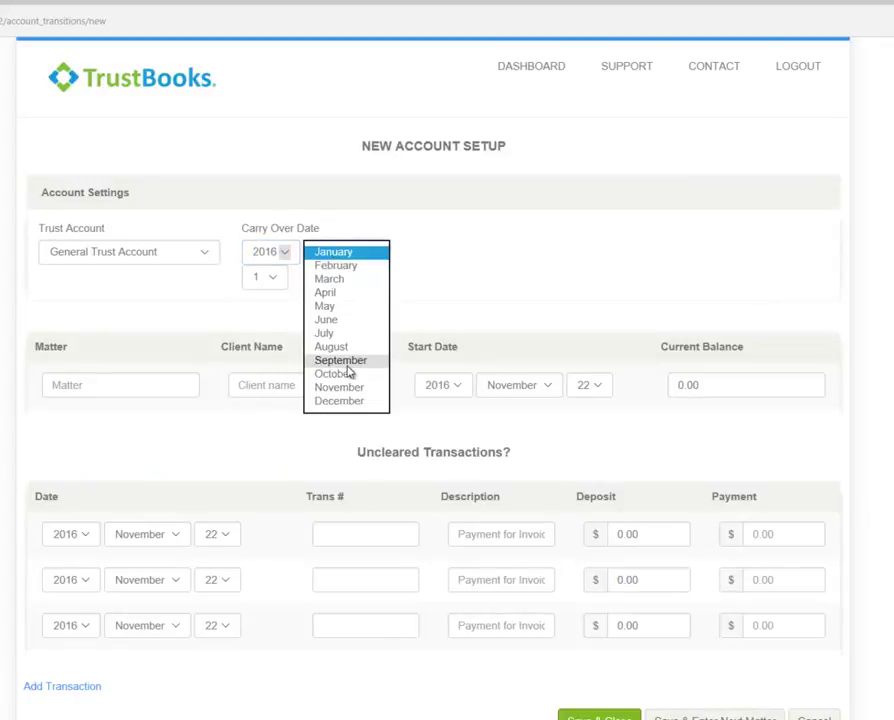
left_click(341, 360)
left_click(272, 278)
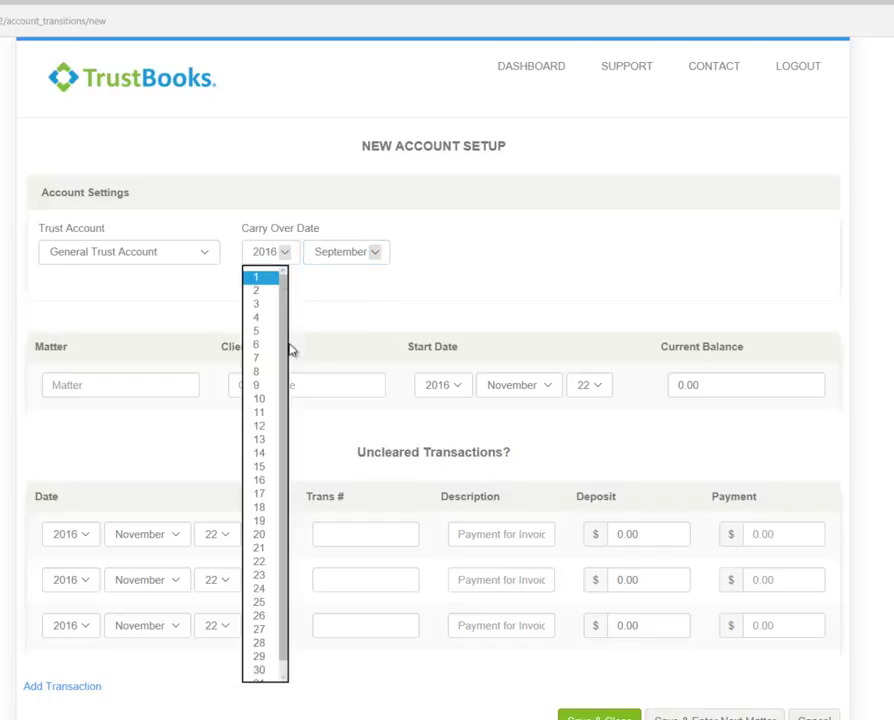
left_click(260, 656)
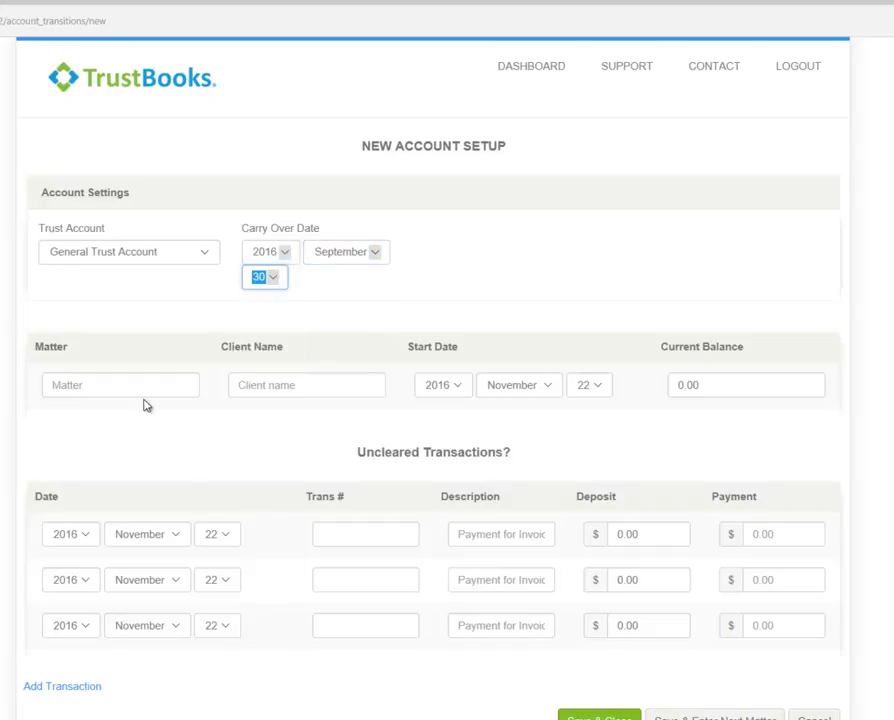
- Set the month and day of the new matter's start date to September 30
left_click(144, 388)
left_click(202, 380)
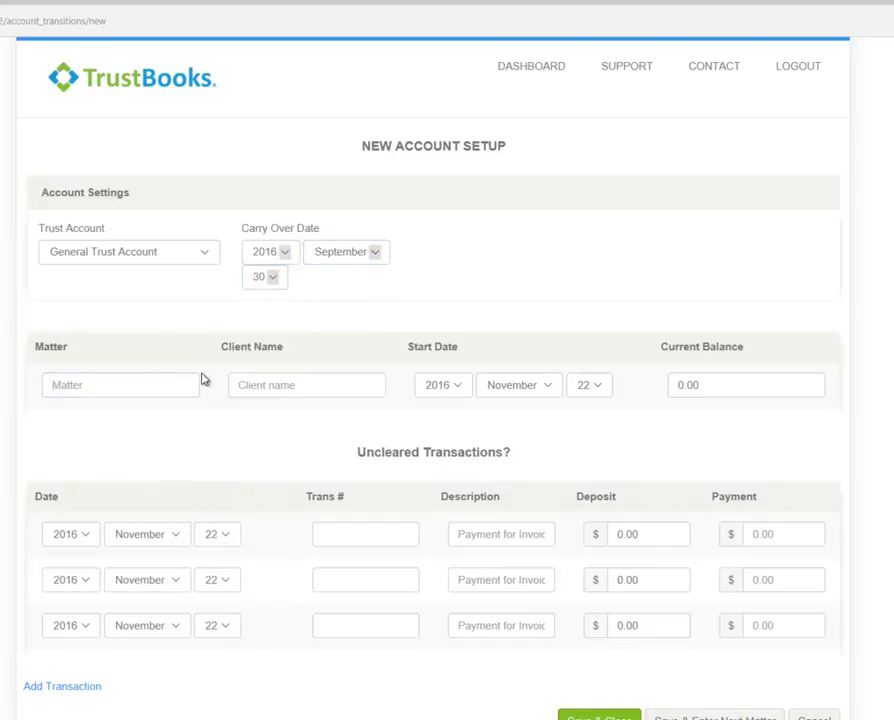
left_click(538, 394)
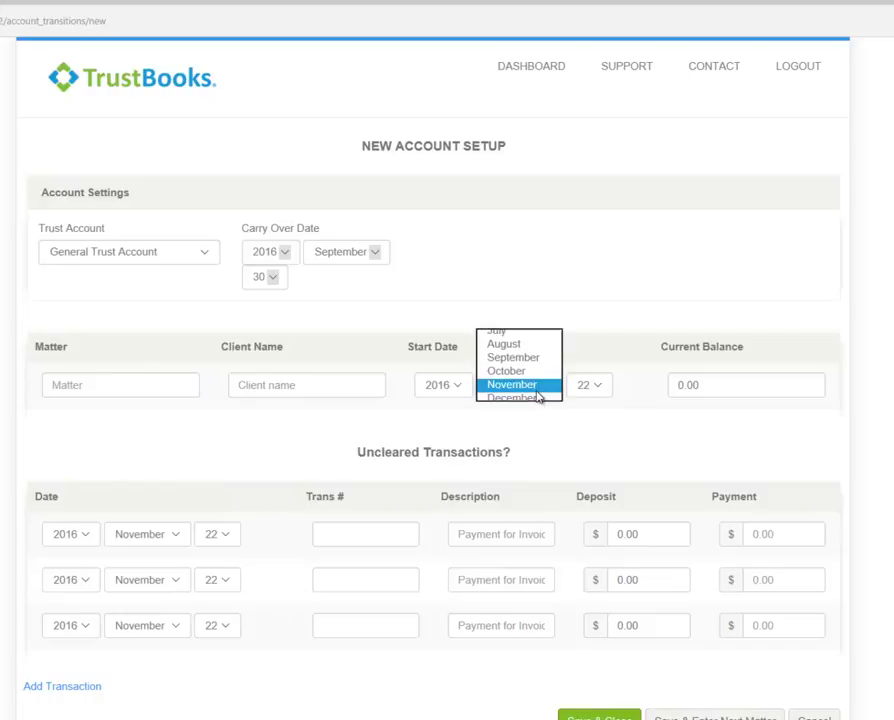
left_click(530, 358)
left_click(580, 392)
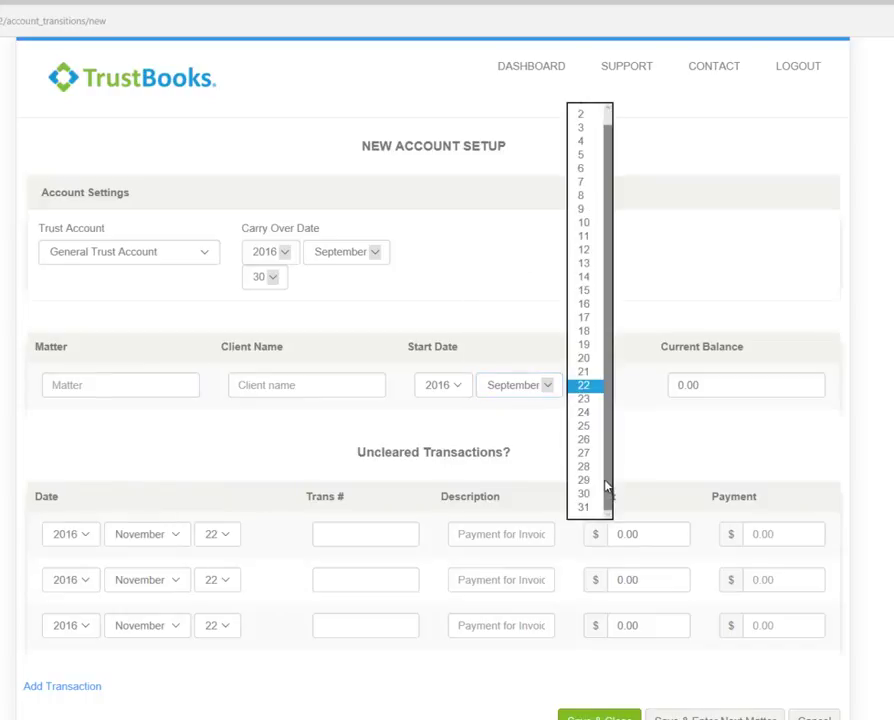
left_click(585, 494)
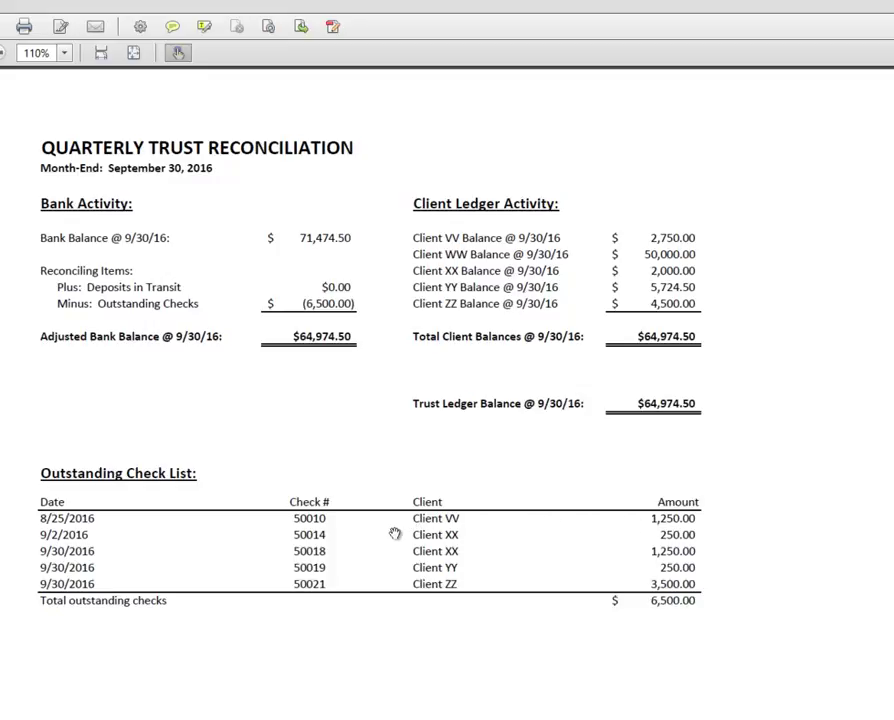
- Back in TrustBooks, enter Client VV as both matter and client name, with a current balance of 2,750.00
mouse_move(85, 718)
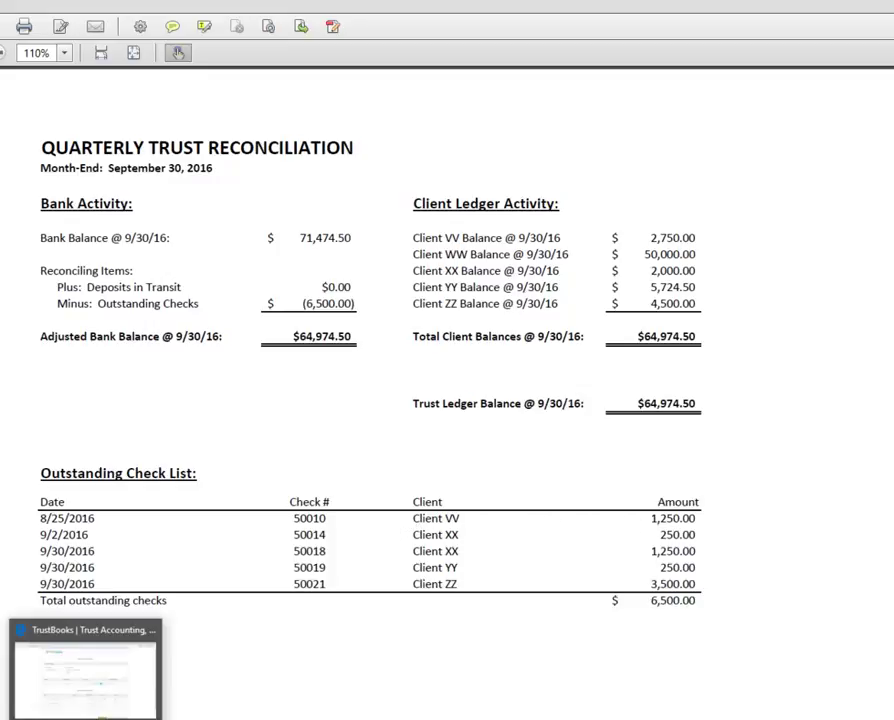
left_click(110, 665)
left_click(134, 390)
type("Cl")
key("Tab")
type("Client VV")
key("Tab")
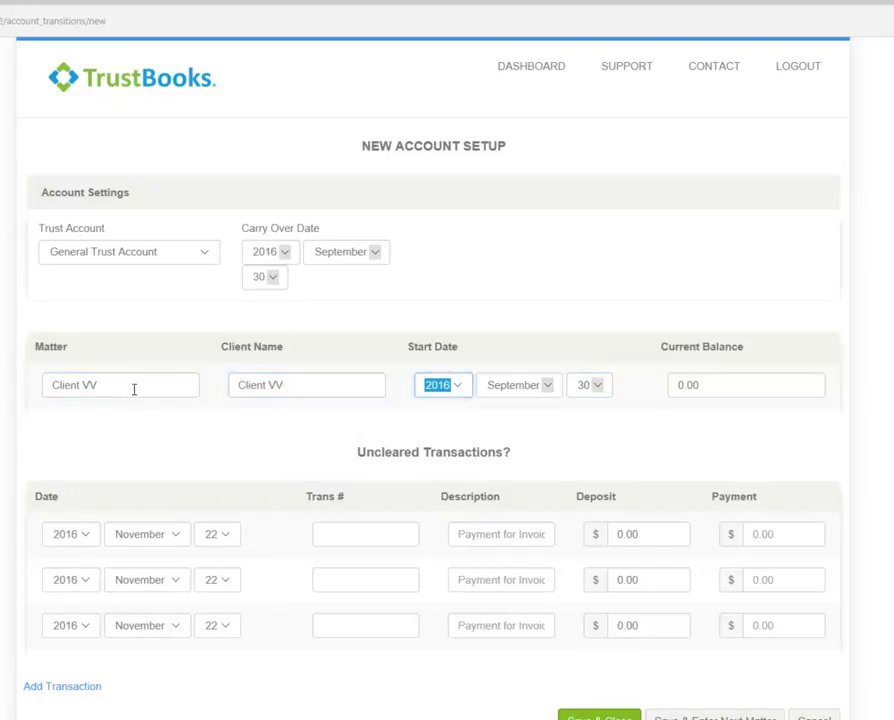
key("Tab")
key("Tab")
key("Tab")
type("2750.00")
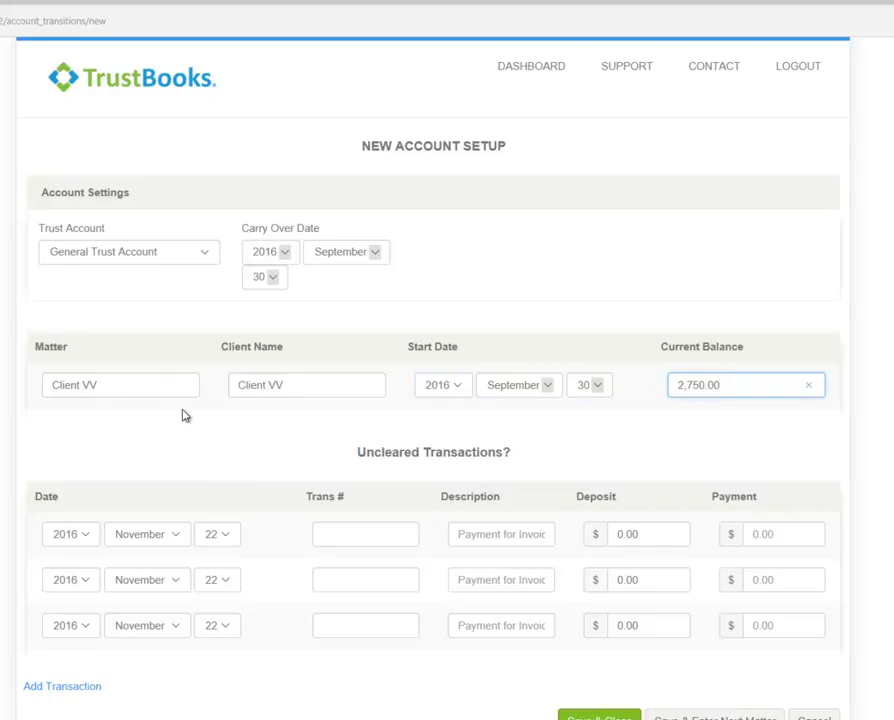
- Review the Uncleared Transactions section and look up Client VV's outstanding check in the quarterly trust reconciliation PDF
left_click(296, 444)
double_click(378, 454)
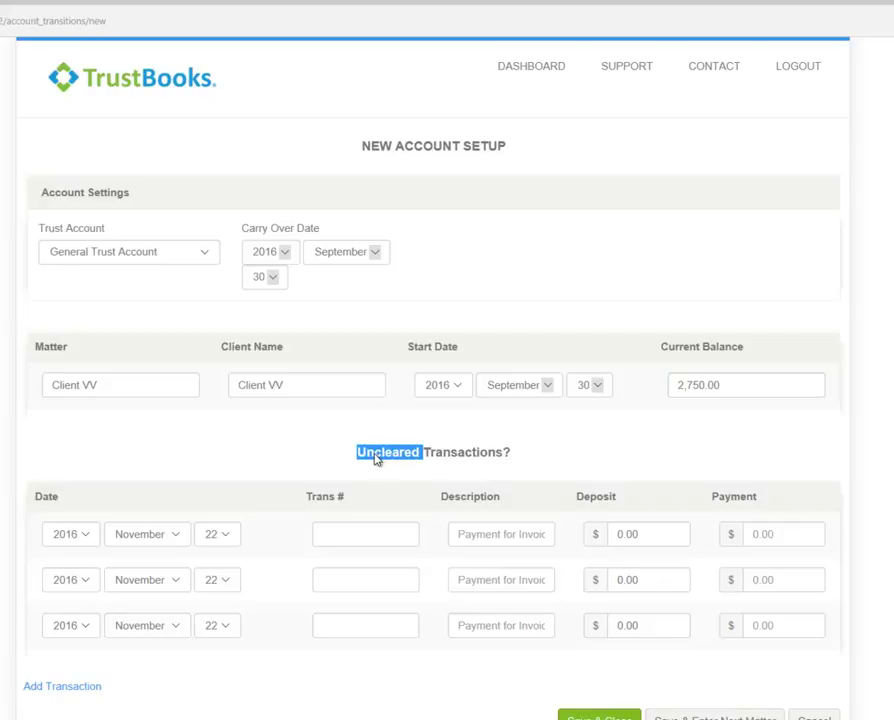
triple_click(377, 458)
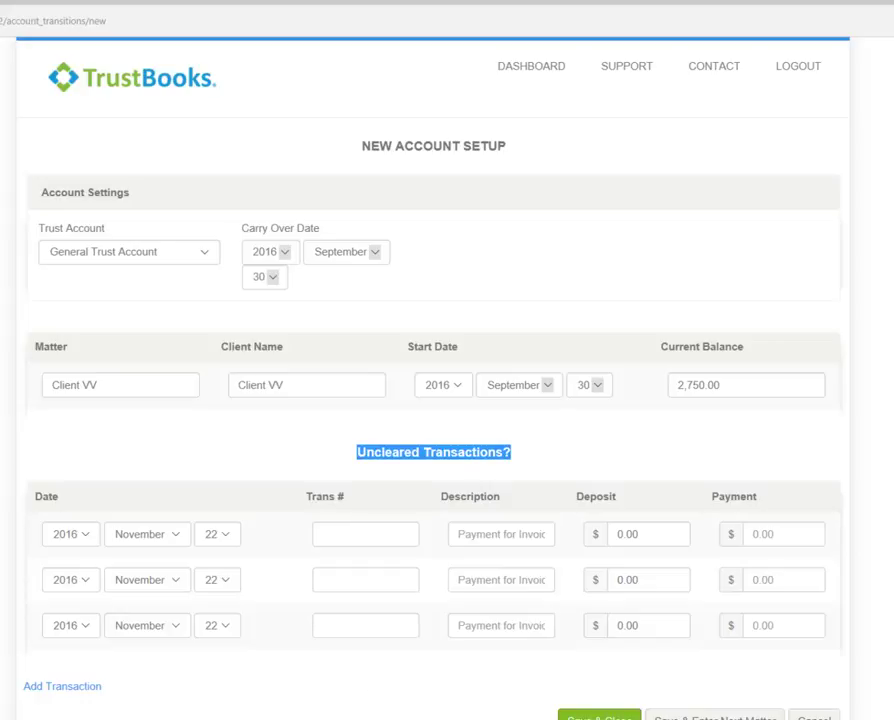
left_click(440, 680)
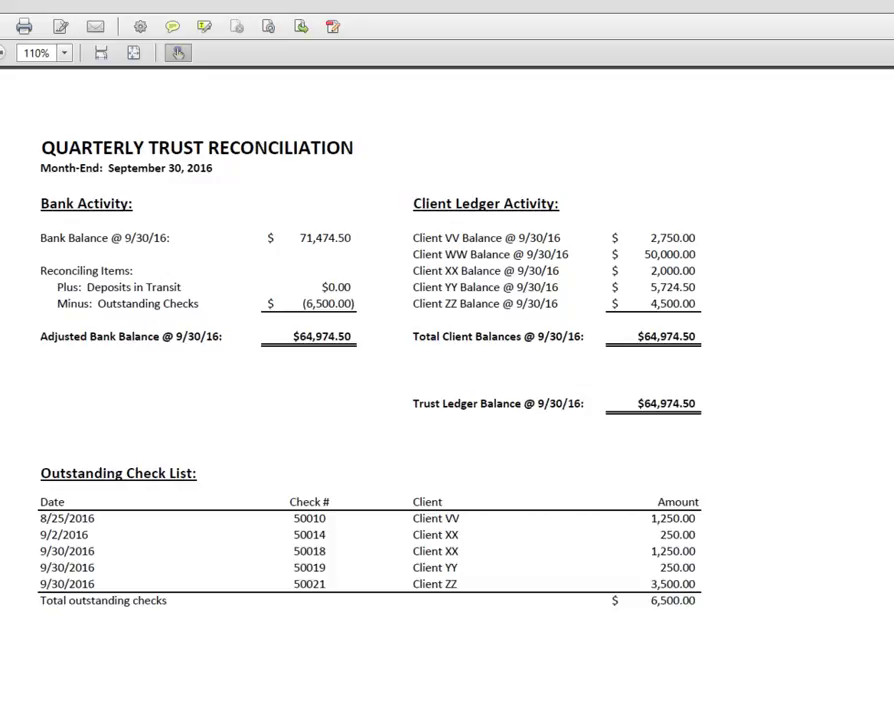
- Back in TrustBooks, set the first uncleared transaction's date to August 25, 2016
key("alt+Tab")
left_click(68, 534)
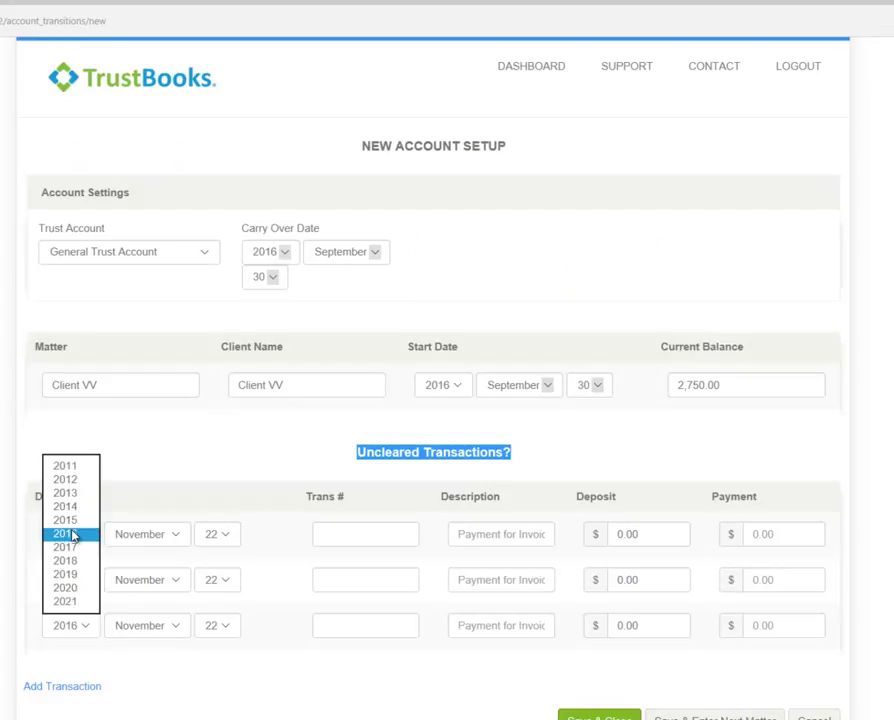
left_click(82, 534)
left_click(154, 534)
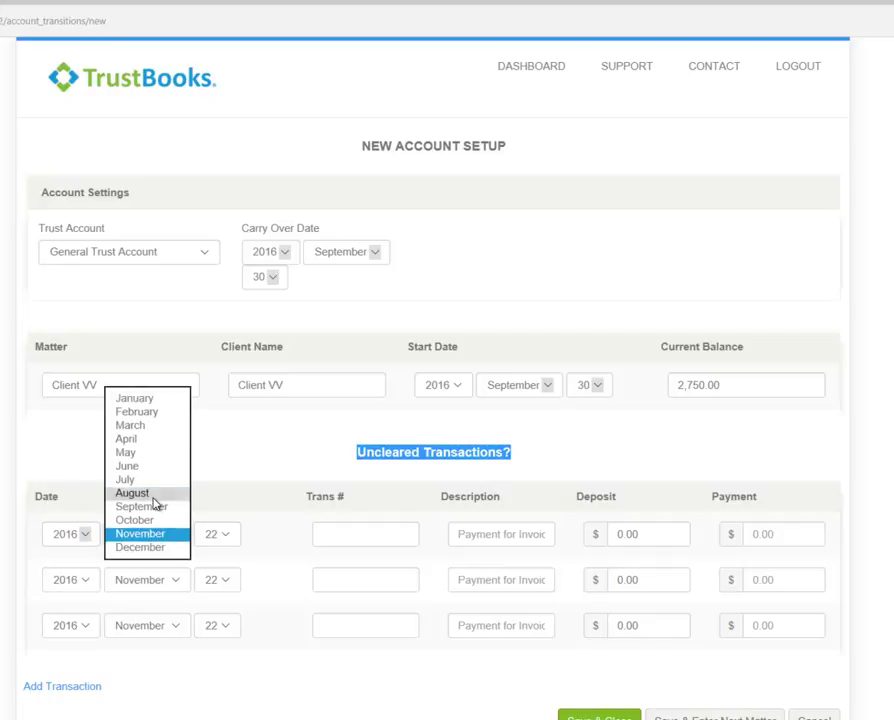
left_click(152, 493)
left_click(226, 536)
left_click(226, 579)
- Enter transaction number 50010, description TrustBooks and payment 1,250.00, and save Client VV's matter, continuing to the next matter
left_click(350, 536)
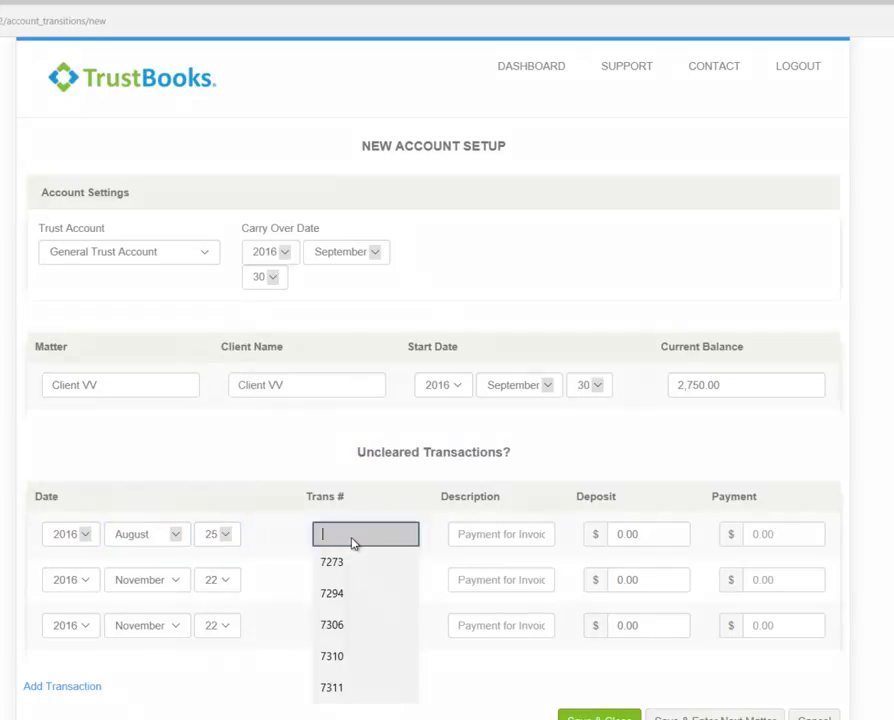
type("50010")
key("Tab")
type("TrustBooks")
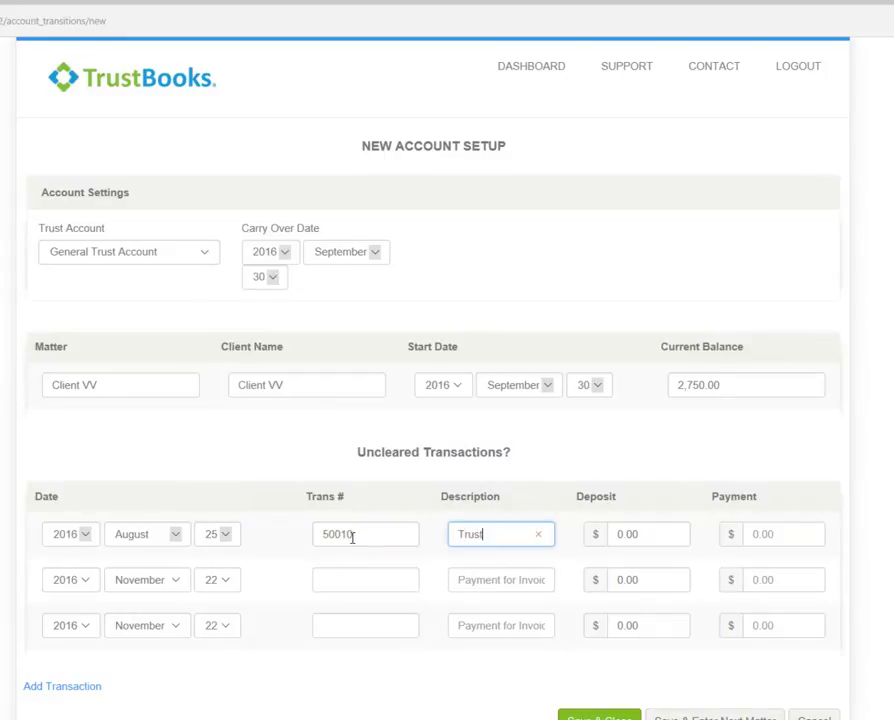
key("Tab")
key("Tab")
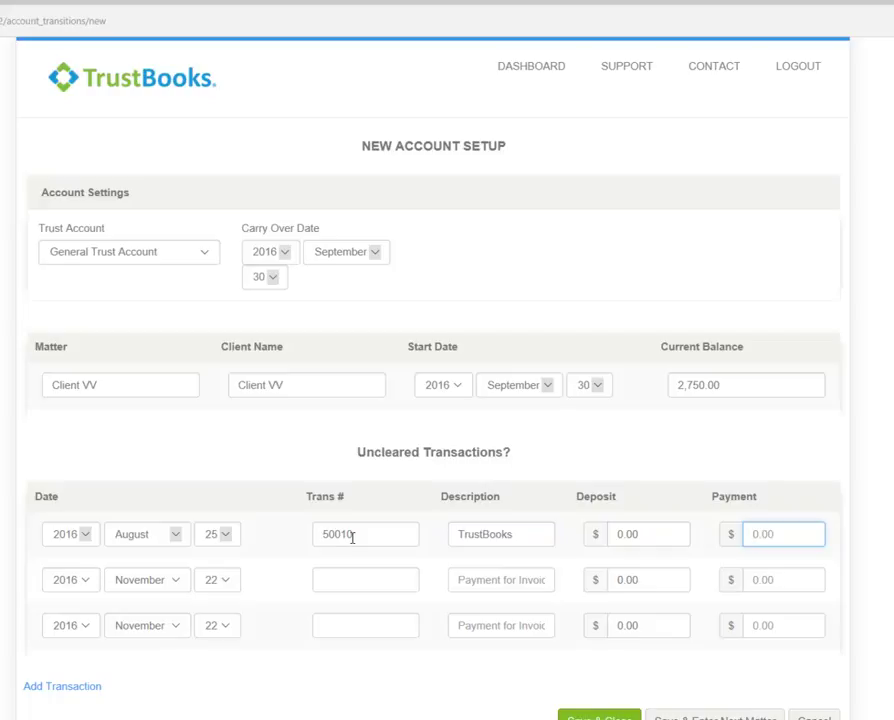
type("1250")
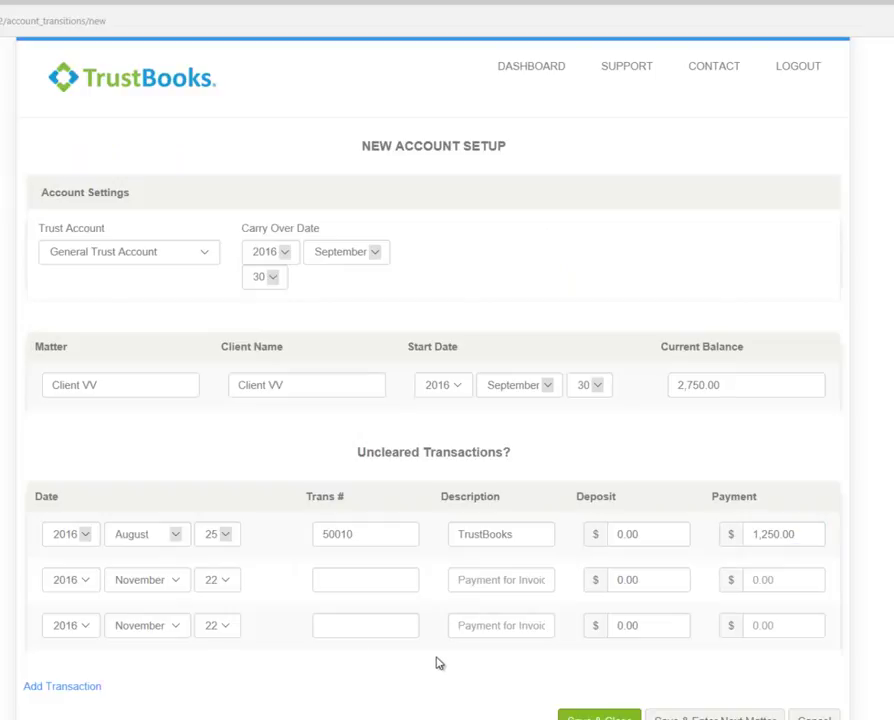
scroll(440, 663, "down", 1)
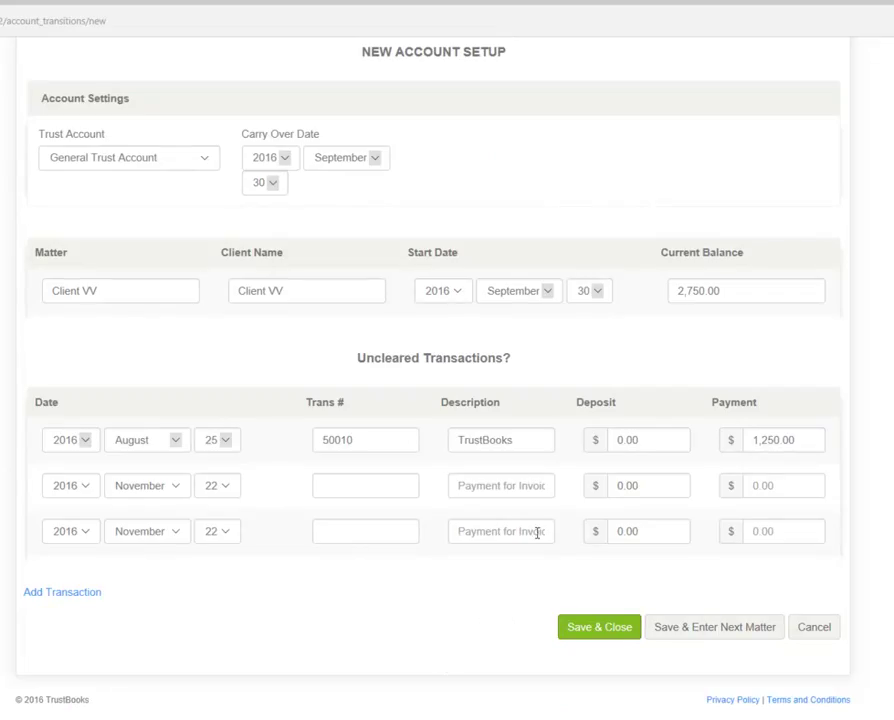
left_click(690, 628)
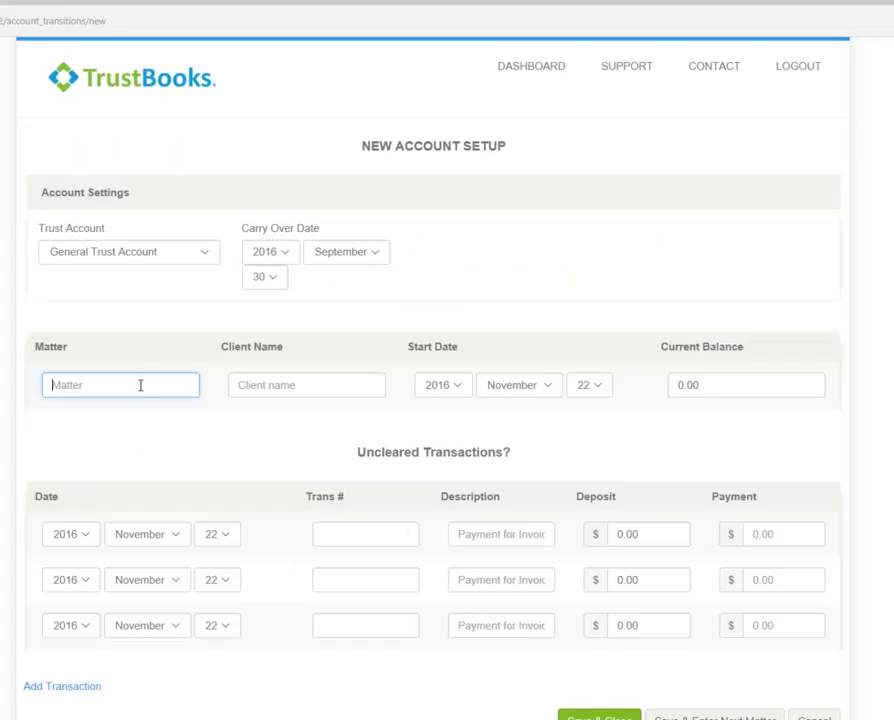
- Enter Client WW as both the matter and the client name
type("Client WW")
key("Tab")
type("Client WW")
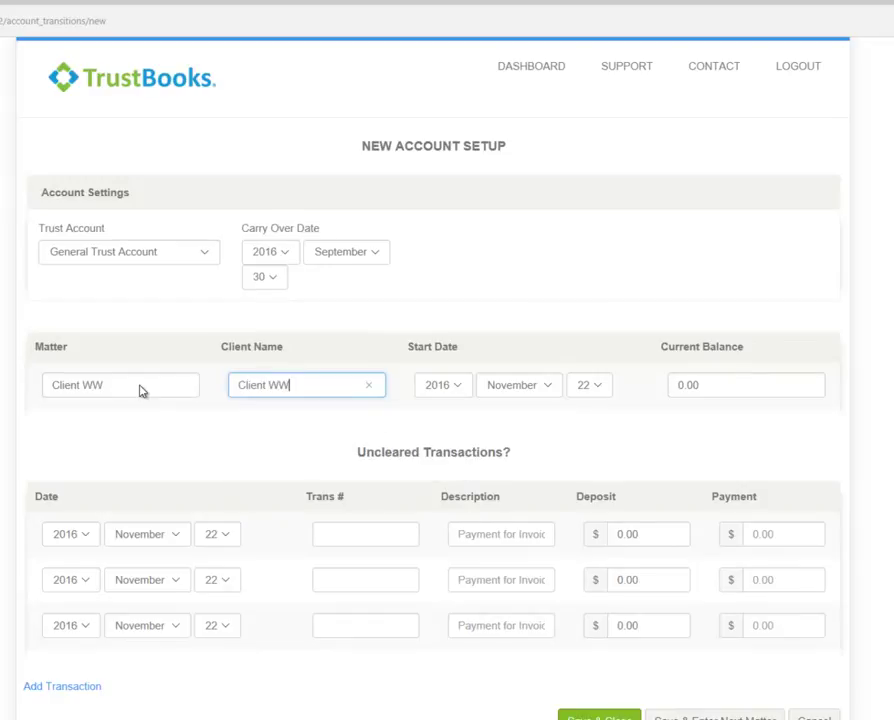
key("Tab")
- Set the month and day of Client WW's start date to September 30
left_click(519, 385)
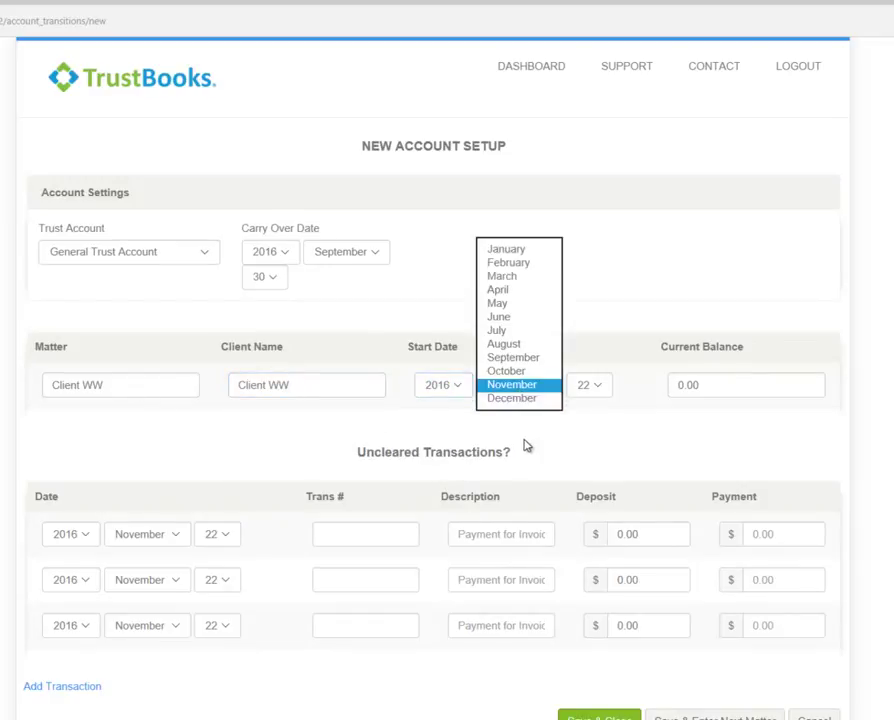
left_click(513, 358)
left_click(603, 392)
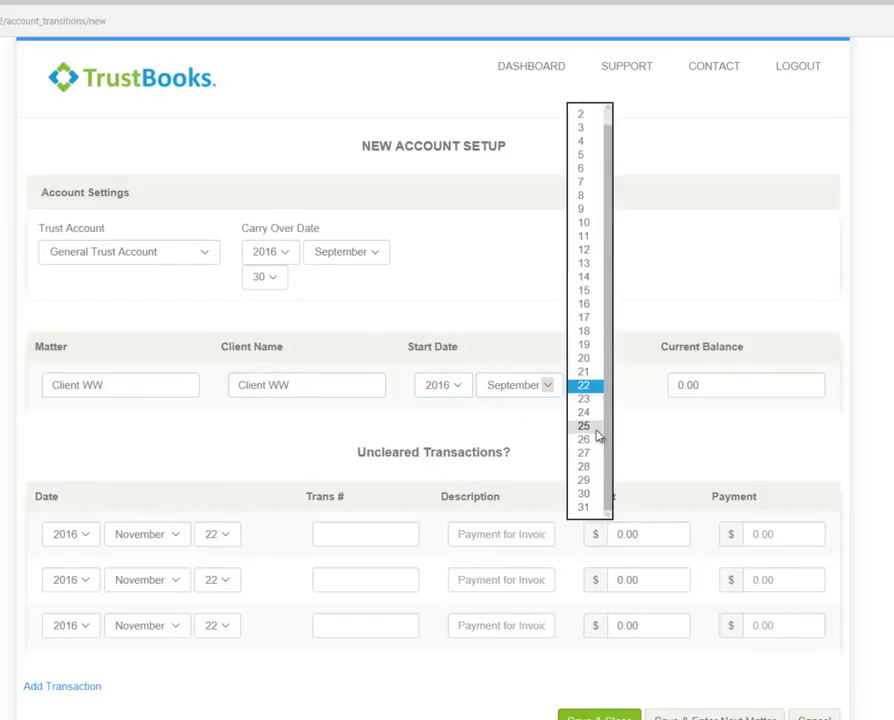
left_click(600, 490)
left_click(589, 385)
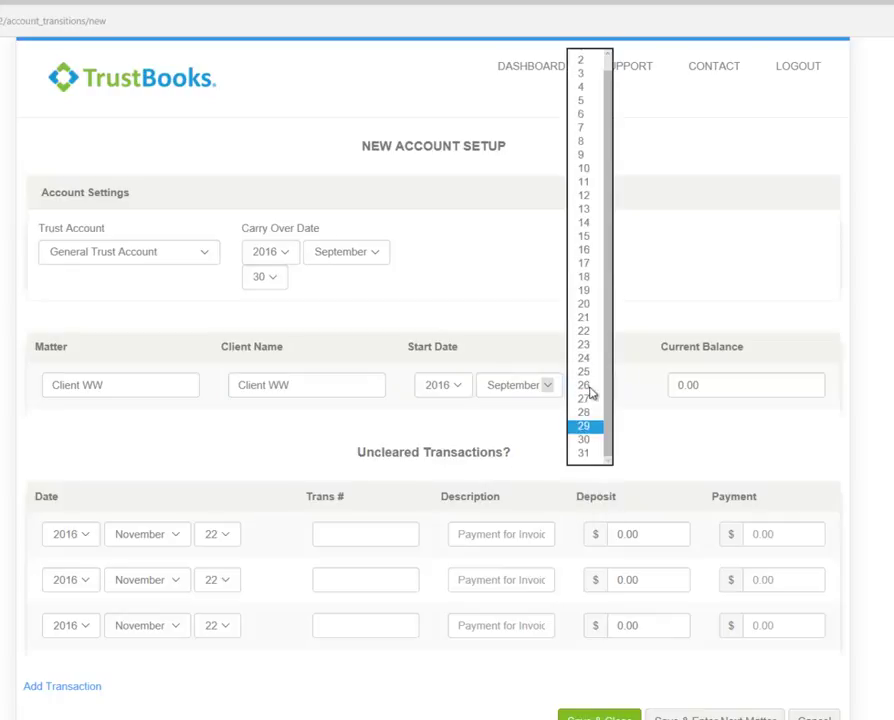
left_click(584, 440)
- Set Client WW's current balance to 50,000.00, leaving the Uncleared Transactions section blank
left_click(727, 385)
left_click(729, 392)
key("BackSpace")
key("BackSpace")
key("BackSpace")
key("BackSpace")
type("50000")
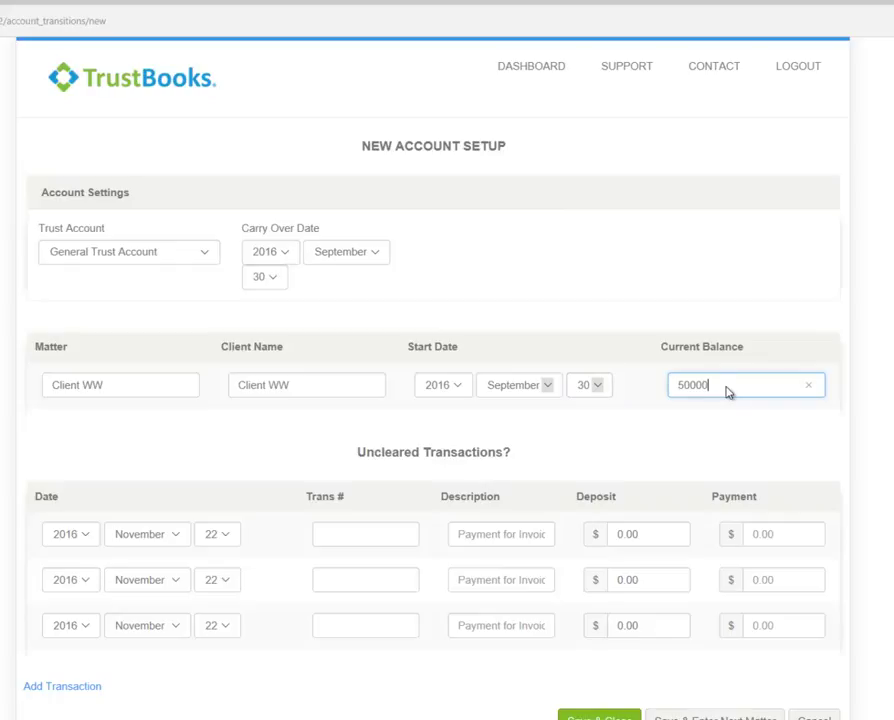
double_click(400, 454)
left_click_drag(401, 458, 510, 454)
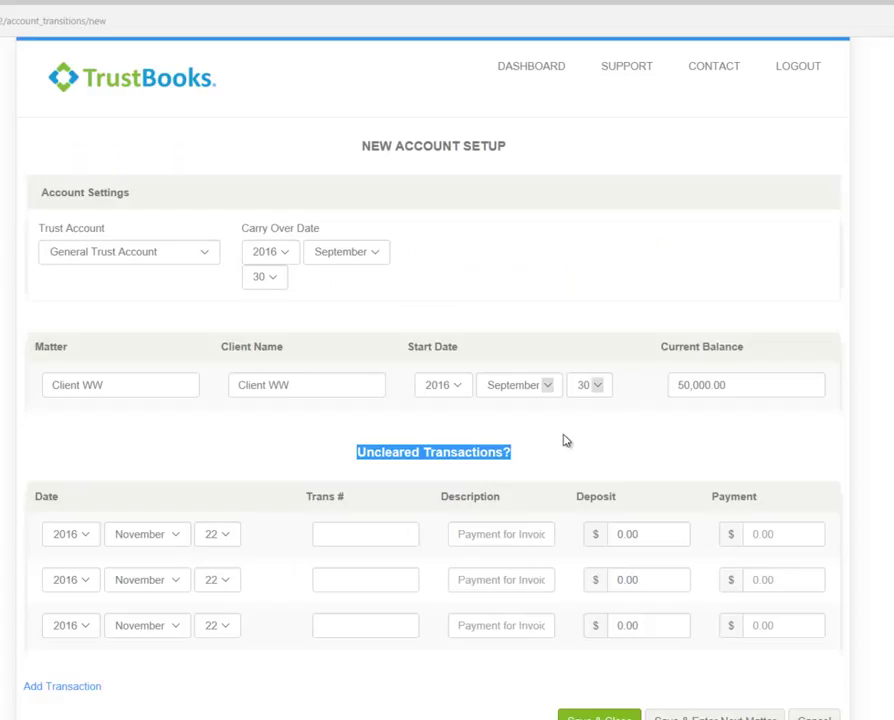
left_click(574, 441)
scroll(576, 446, "down", 2)
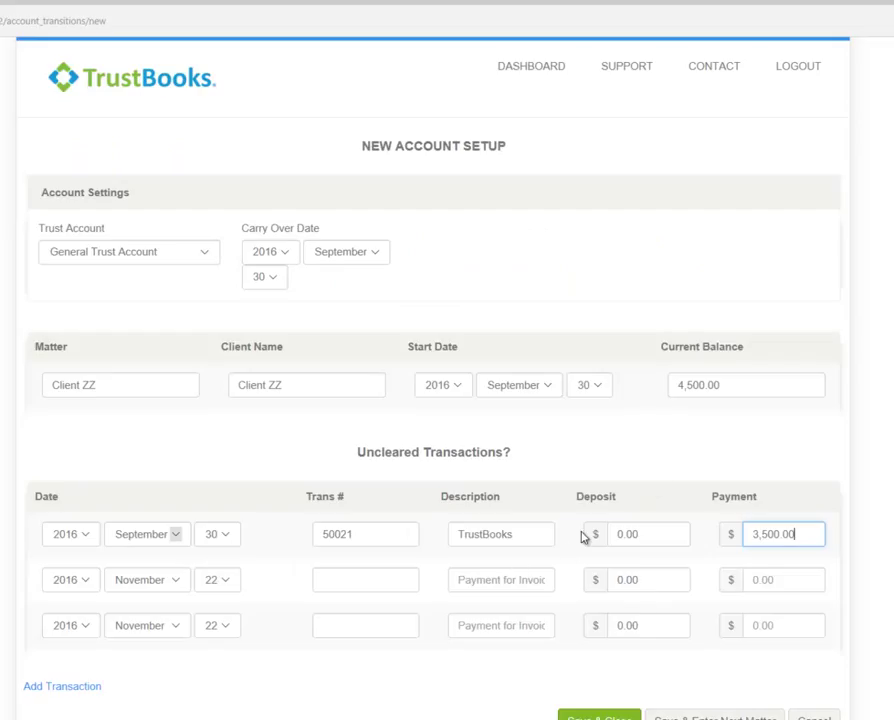
- Save Client ZZ's completed matter and close the new account setup
left_click(582, 441)
scroll(596, 449, "down", 1)
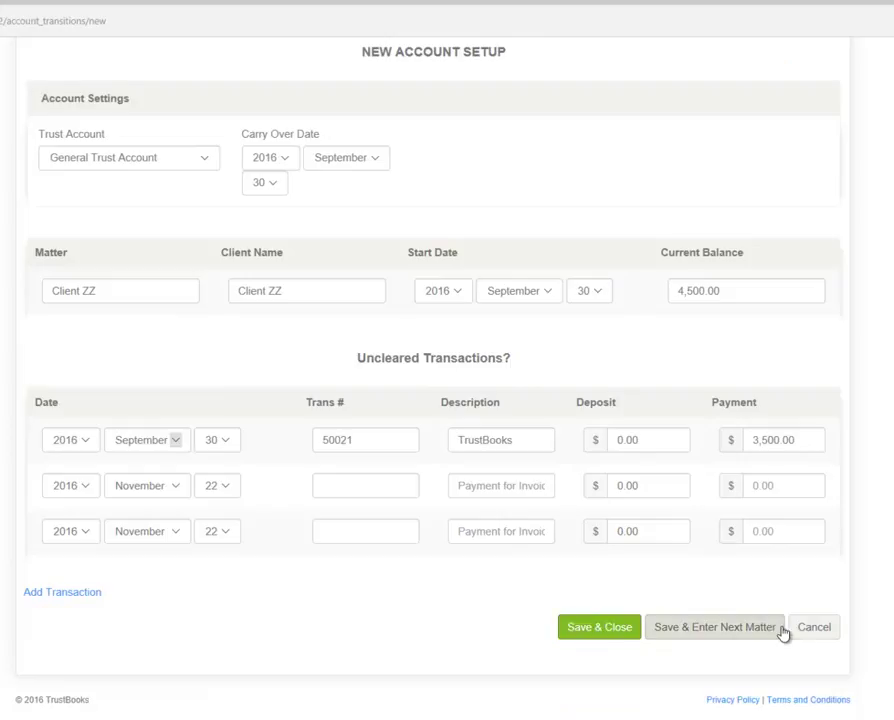
left_click(591, 627)
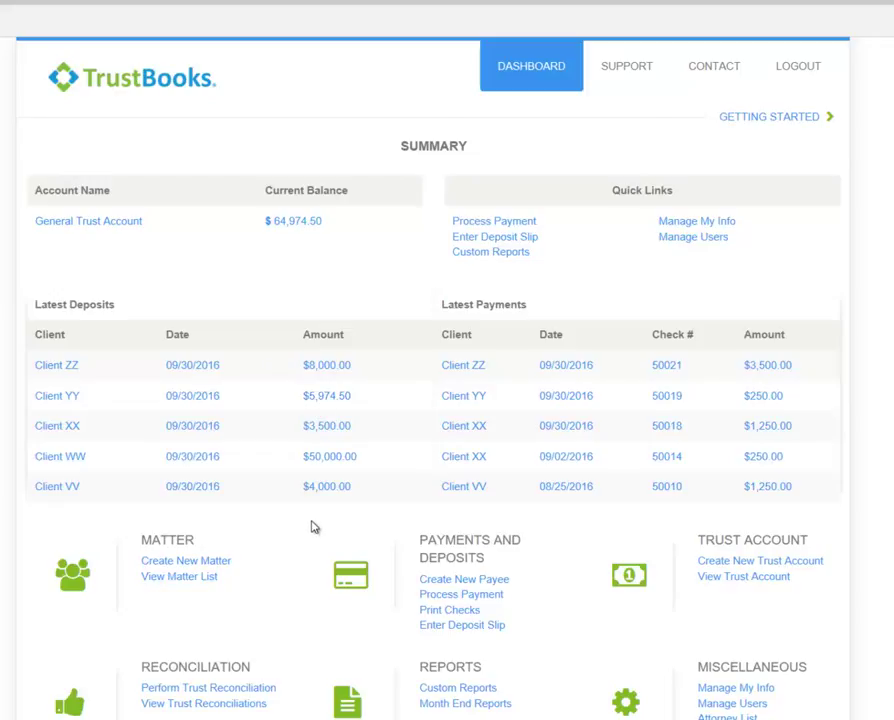
- Start a trust reconciliation and set the bank statement ending date to September 30, 2016
scroll(314, 527, "down", 1)
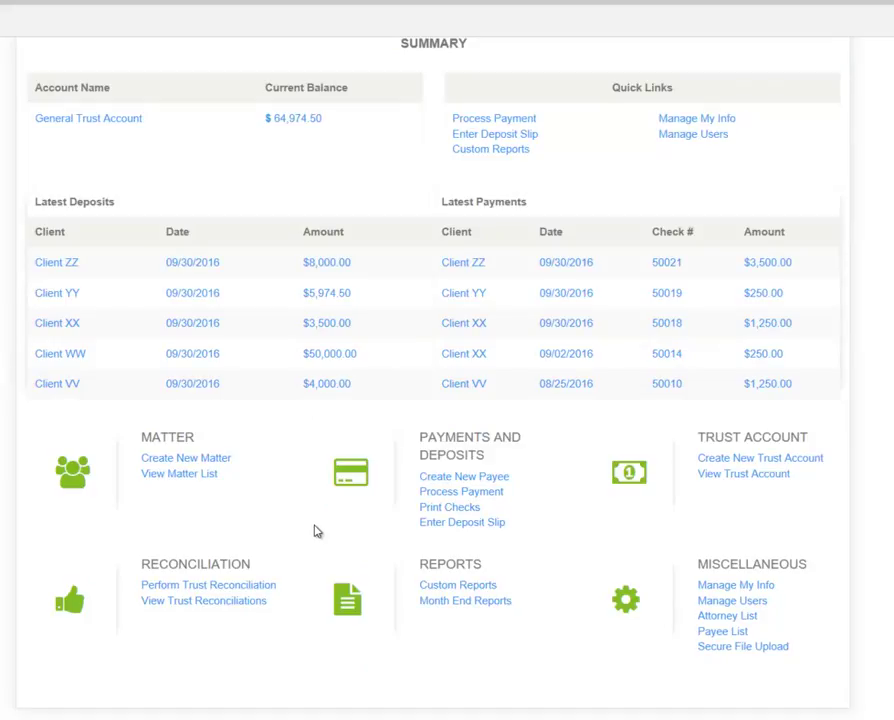
left_click(229, 591)
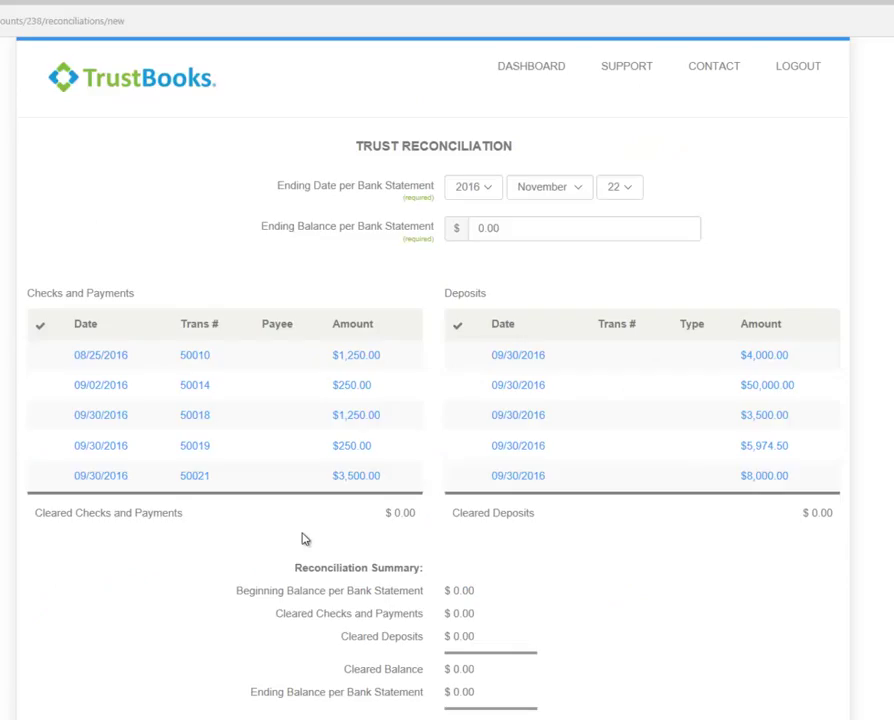
left_click(563, 187)
left_click(566, 170)
left_click(620, 190)
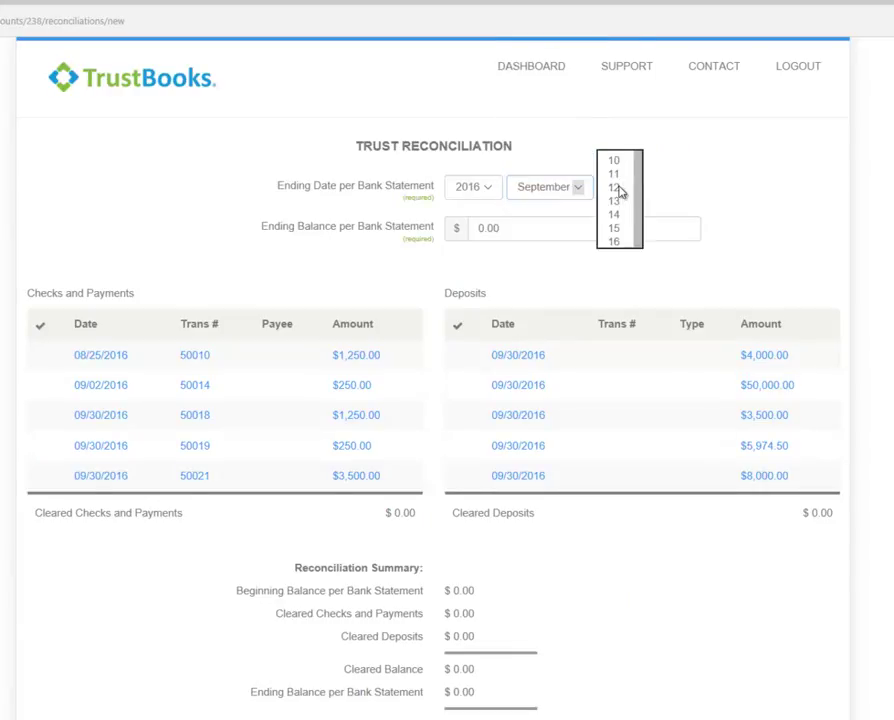
left_click(632, 432)
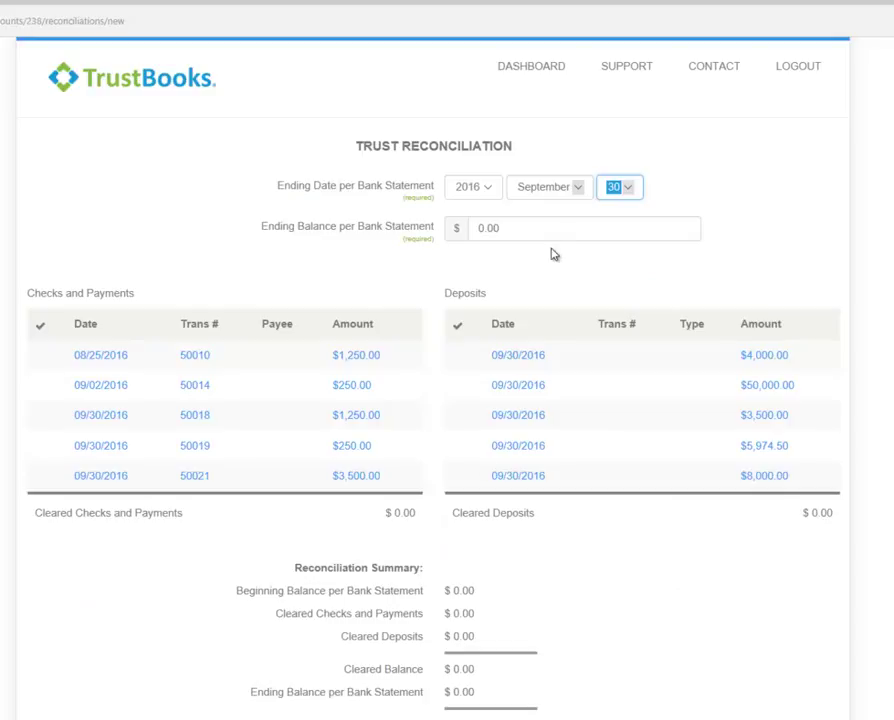
- Set the ending balance per bank statement to 71474.50
left_click(500, 227)
left_click_drag(500, 227, 428, 234)
type("71474.50")
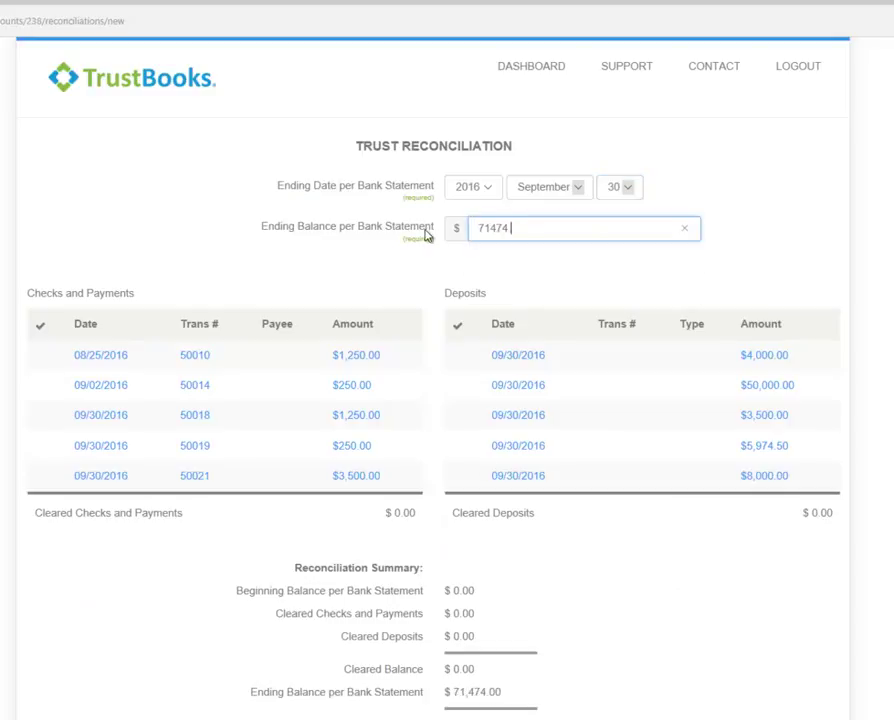
left_click(453, 266)
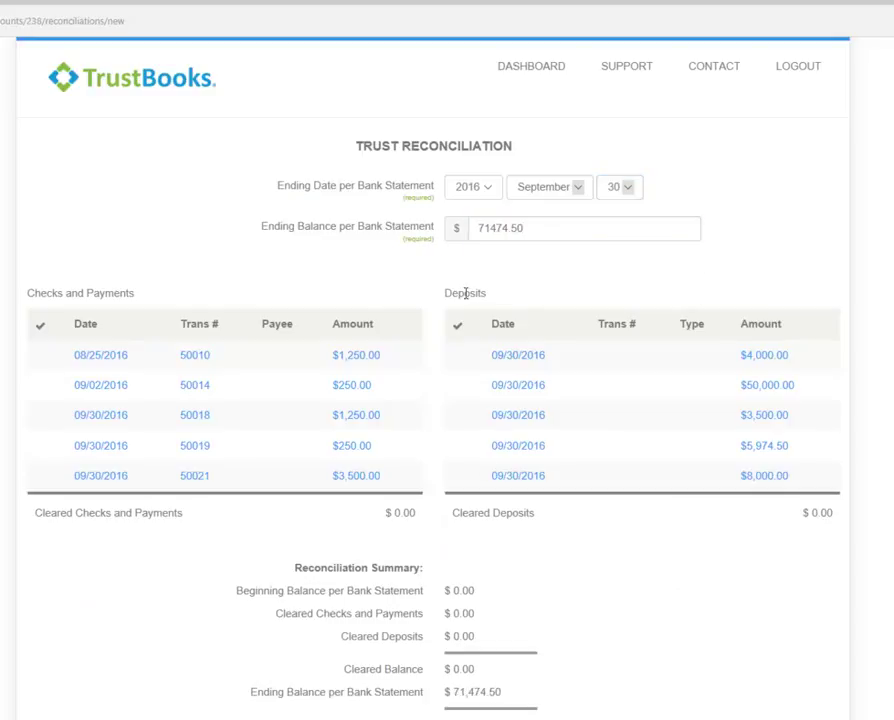
- Mark all five 09/30/2016 deposits as cleared, leaving the checks and payments uncleared
left_click(536, 363)
left_click(535, 397)
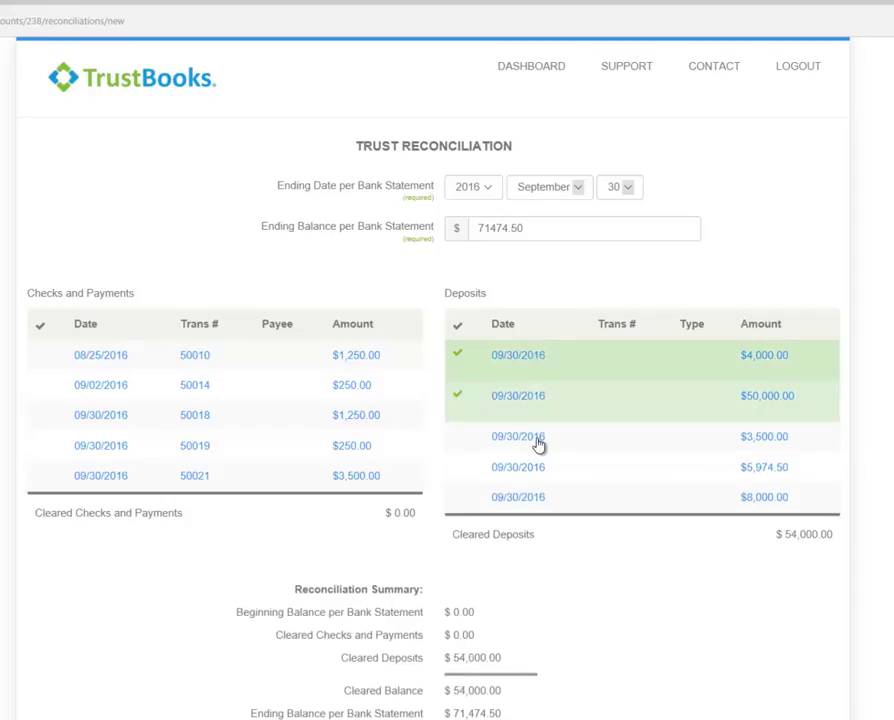
left_click(535, 445)
left_click(532, 484)
left_click(530, 522)
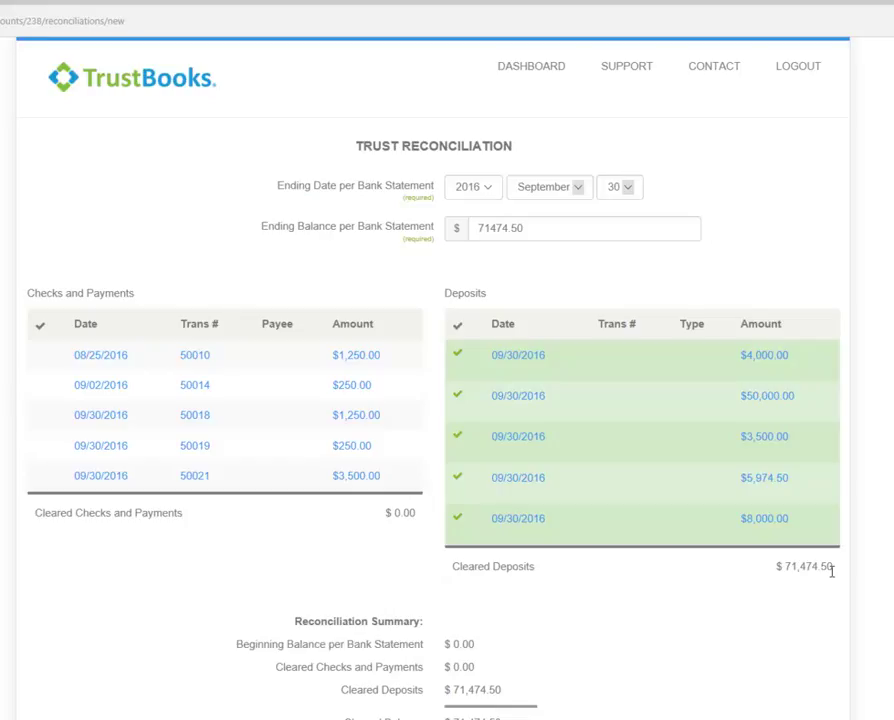
- Check the difference in the Reconciliation Summary, then save and reconcile the account
scroll(755, 619, "down", 2)
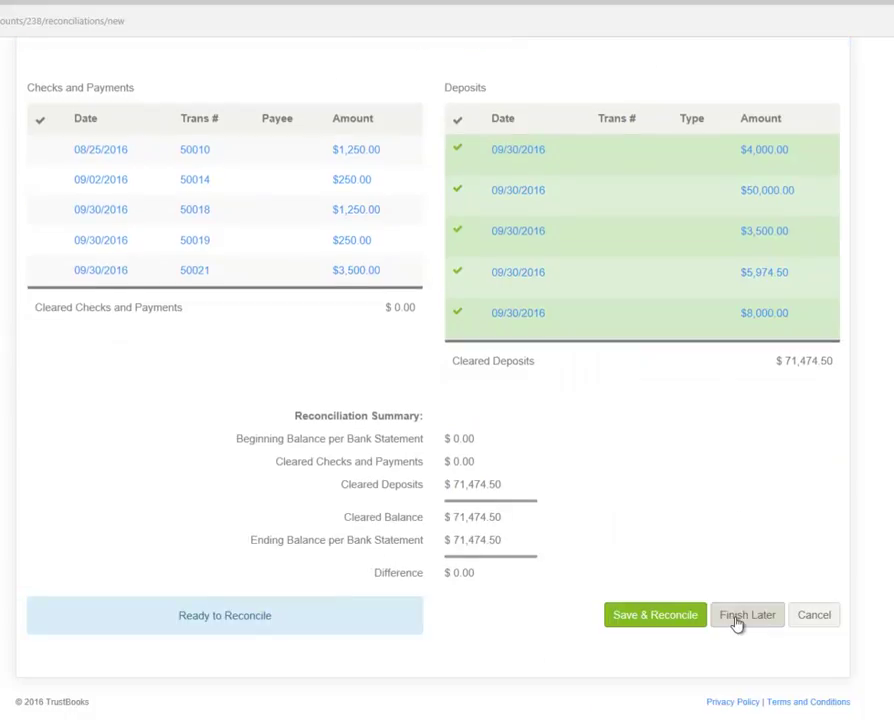
double_click(471, 572)
scroll(514, 572, "up", 2)
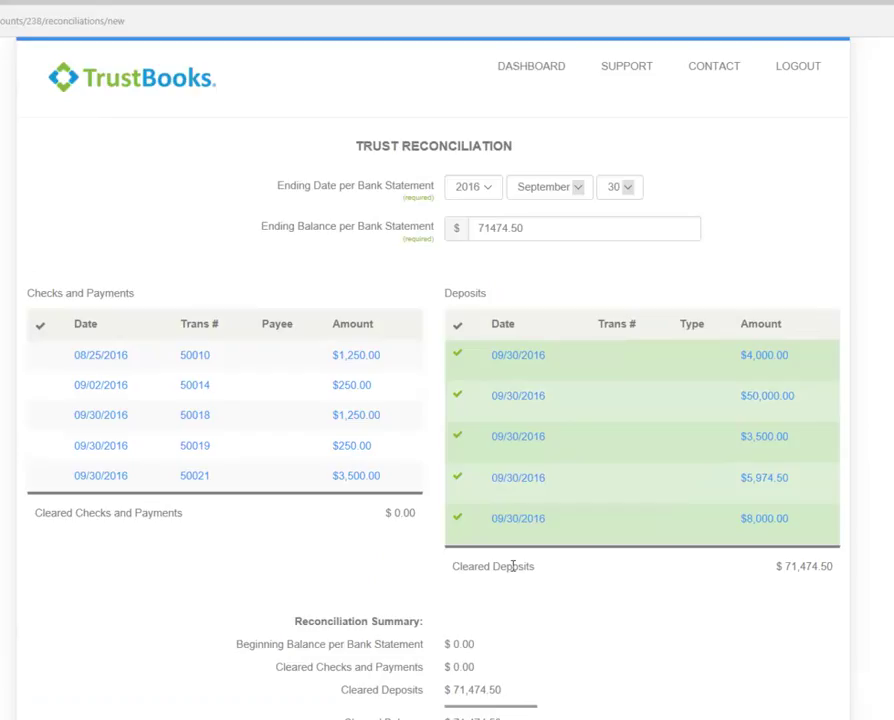
scroll(400, 520, "down", 2)
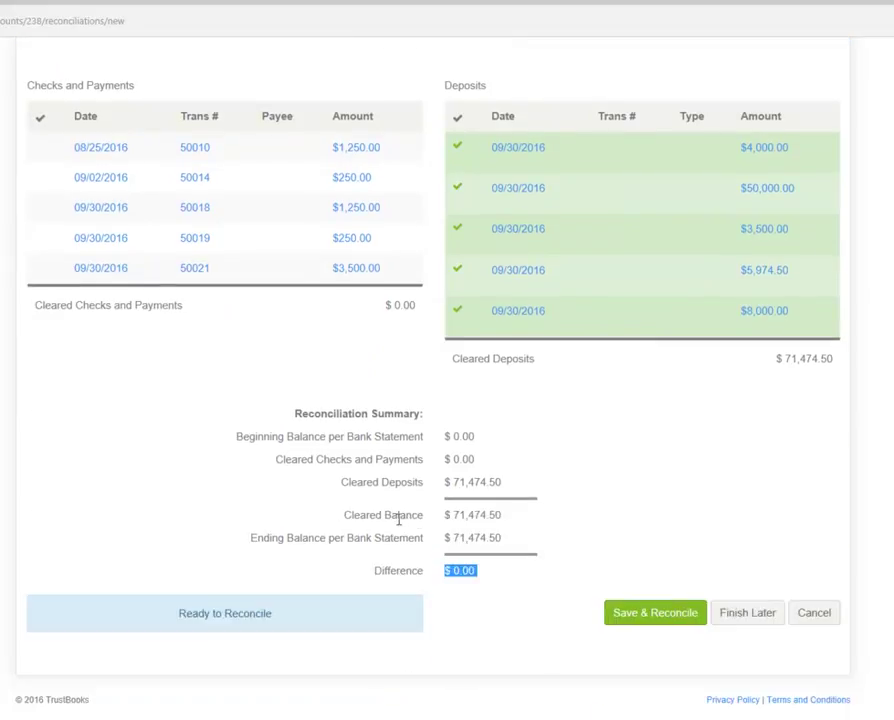
left_click(651, 614)
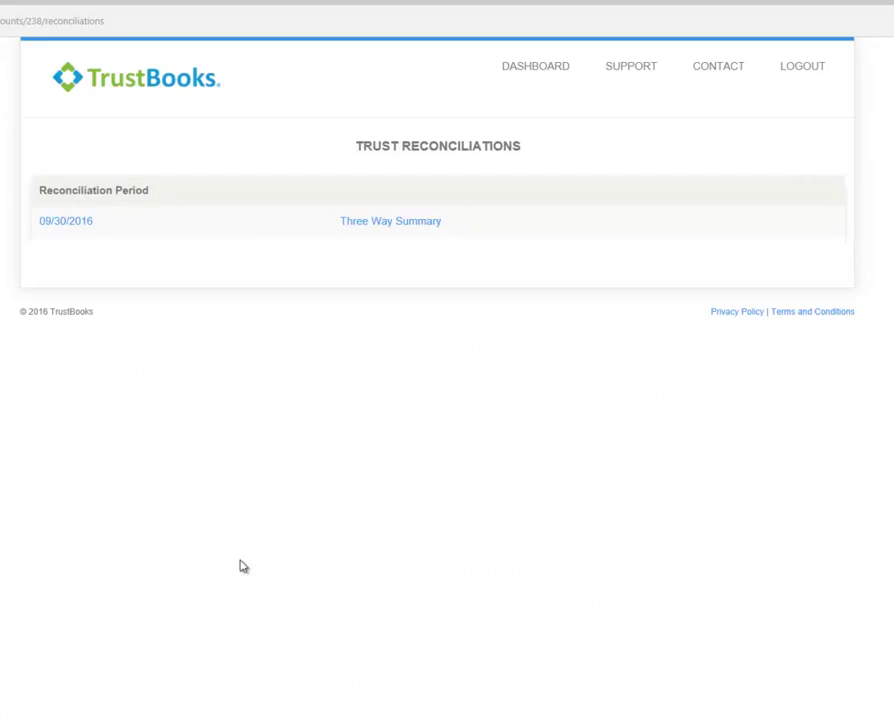
- Open the Three Way Summary for 09/30/2016, save its printable version as reconciliation_summary.pdf and open the file
left_click(395, 225)
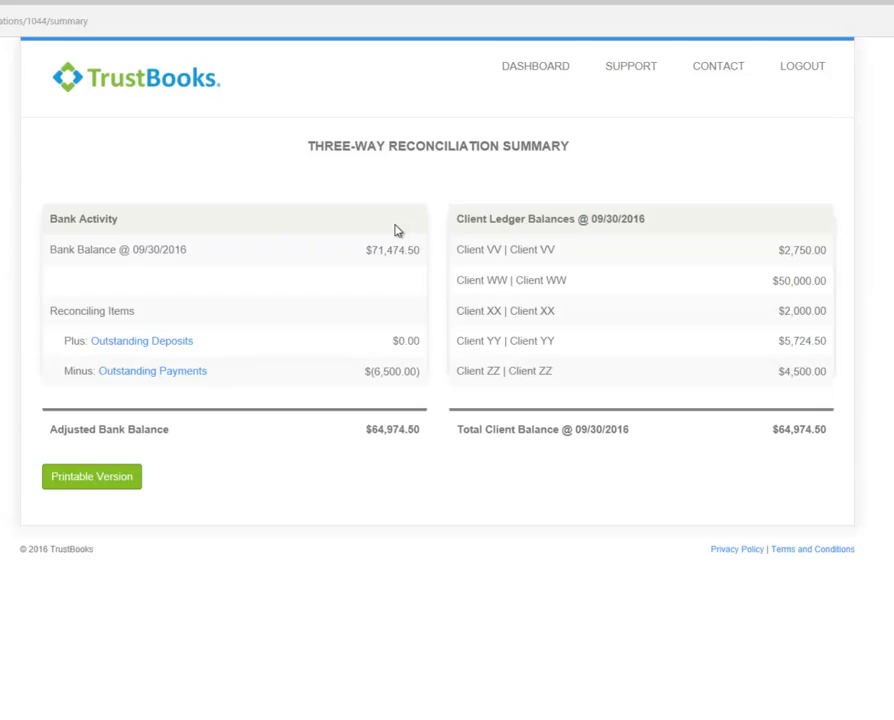
left_click(100, 479)
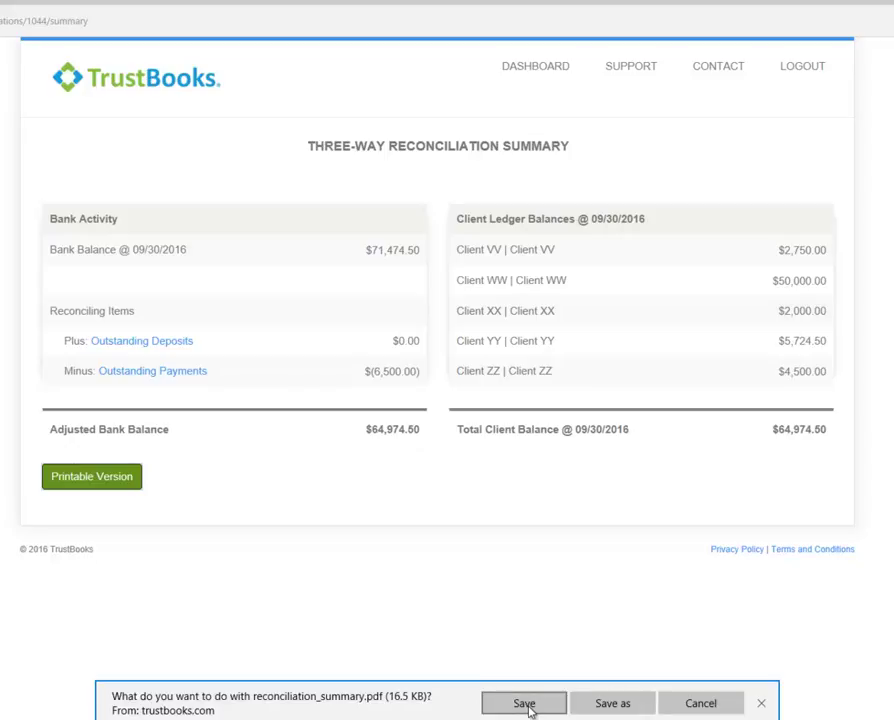
left_click(560, 703)
left_click(533, 706)
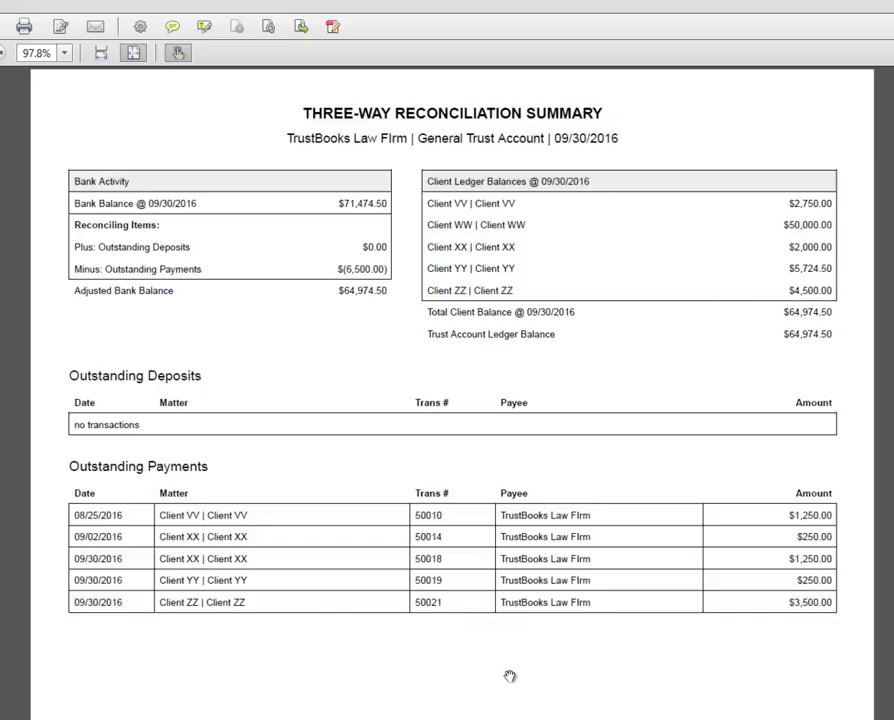
- Compare the Three-Way Reconciliation Summary PDF with the quarterly trust reconciliation PDF, and return to the TrustBooks dashboard
left_click(356, 668)
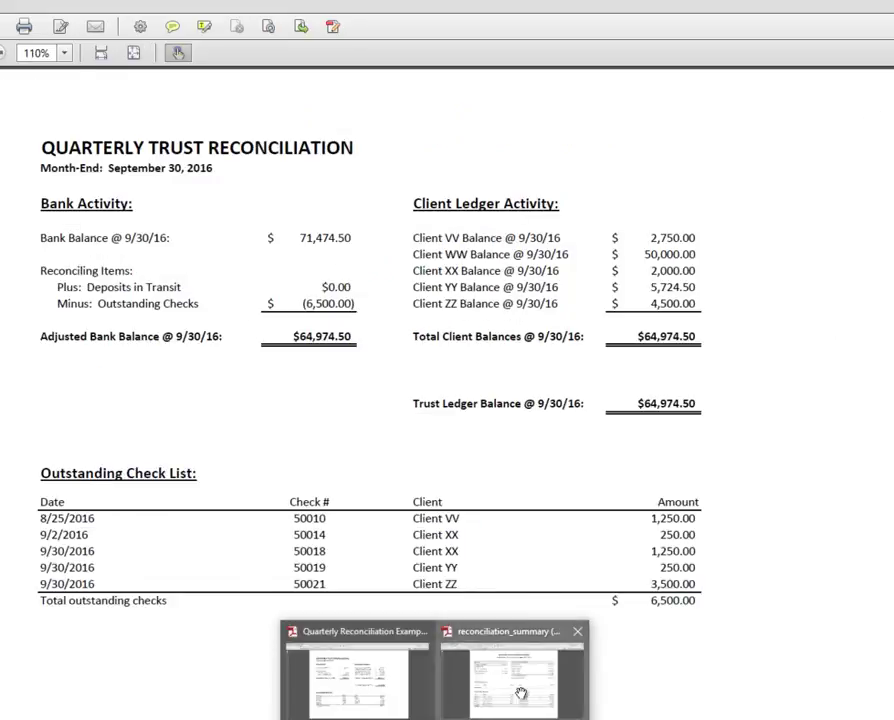
left_click(516, 698)
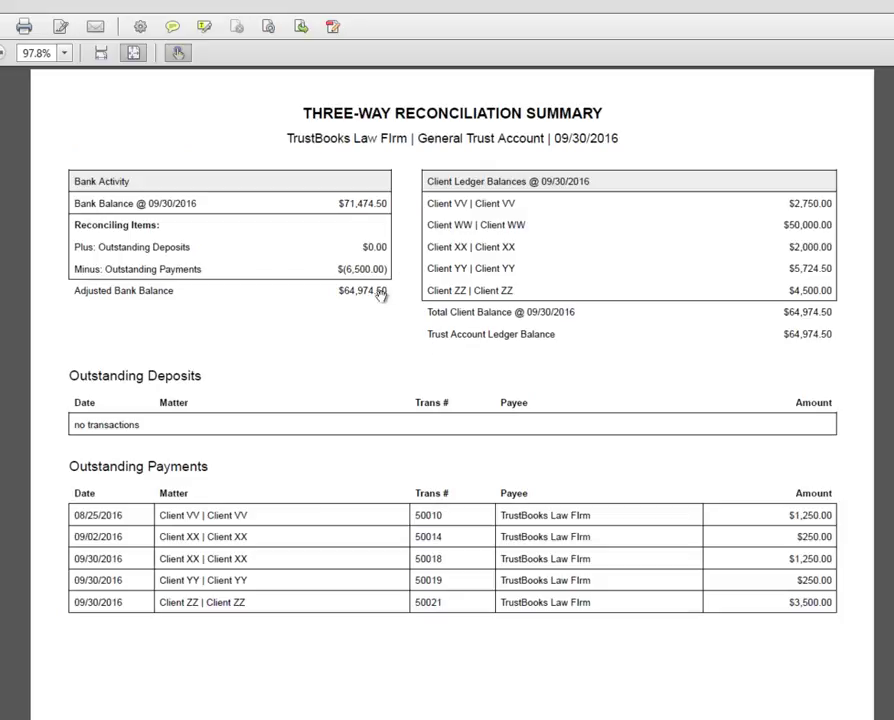
key("alt+Tab")
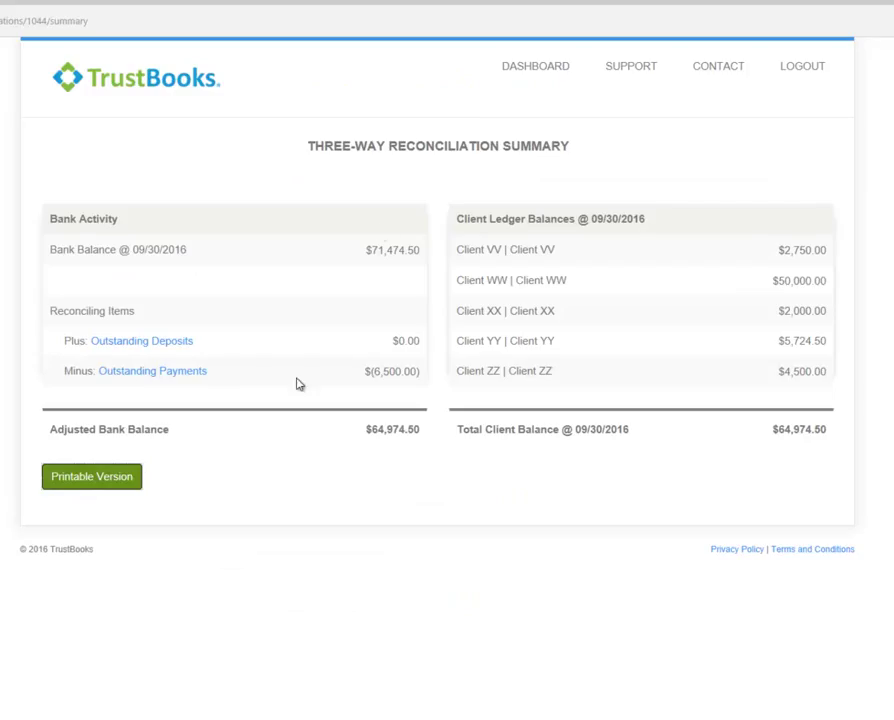
left_click(516, 70)
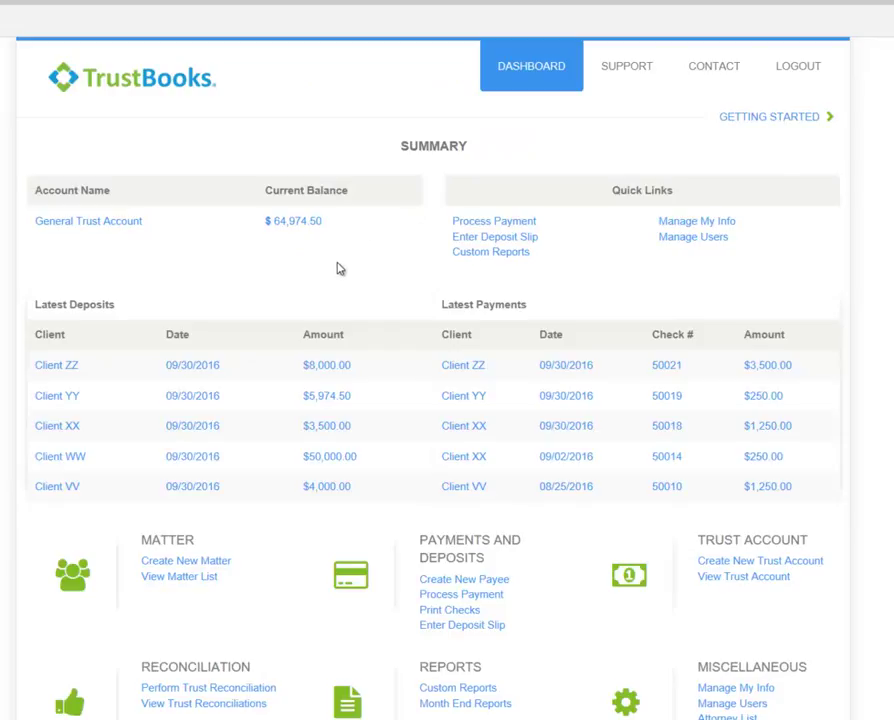